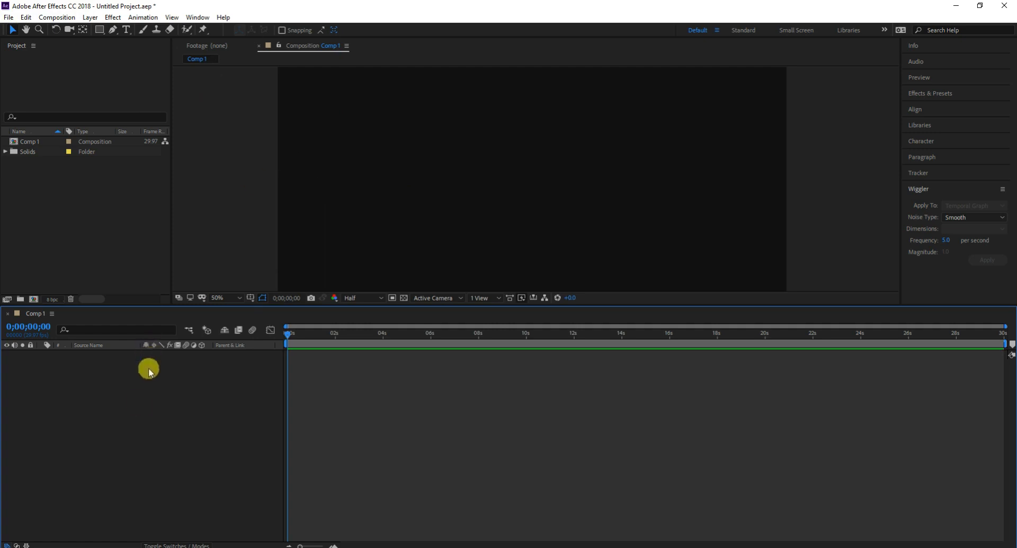
# Create a cyan solid layer at 1920 px width as the composition's background.
pyautogui.rightClick(139, 402)
pyautogui.moveTo(181, 411)
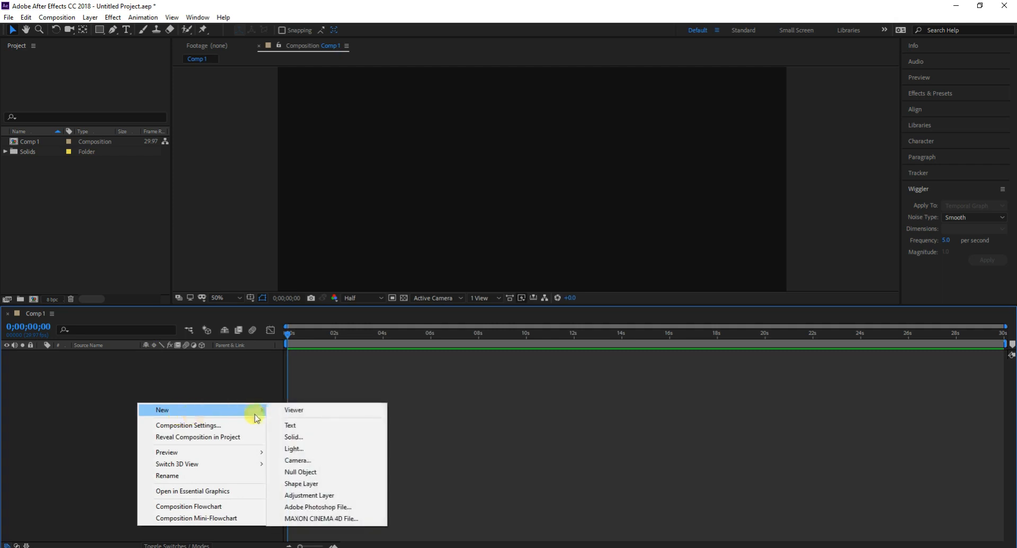
pyautogui.click(315, 444)
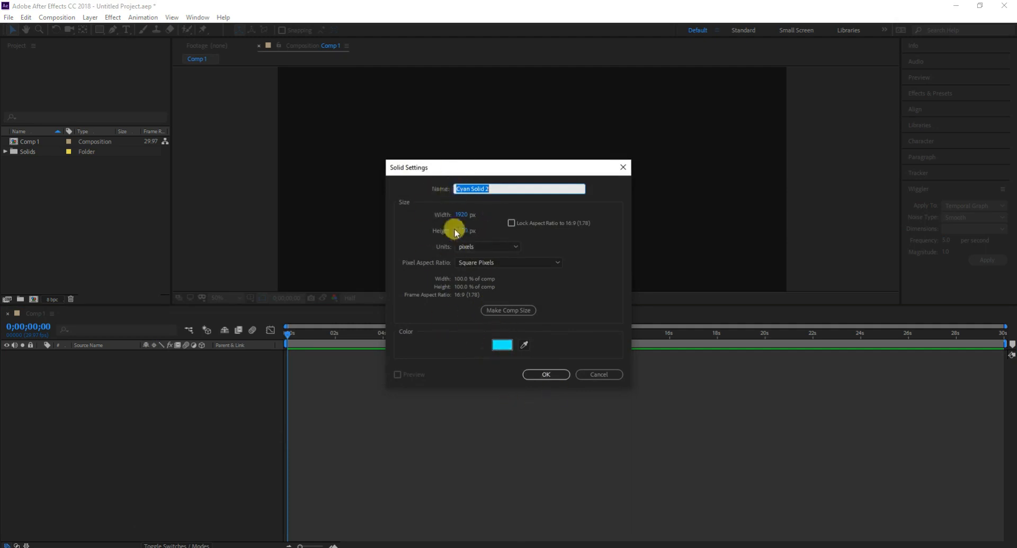
pyautogui.click(546, 375)
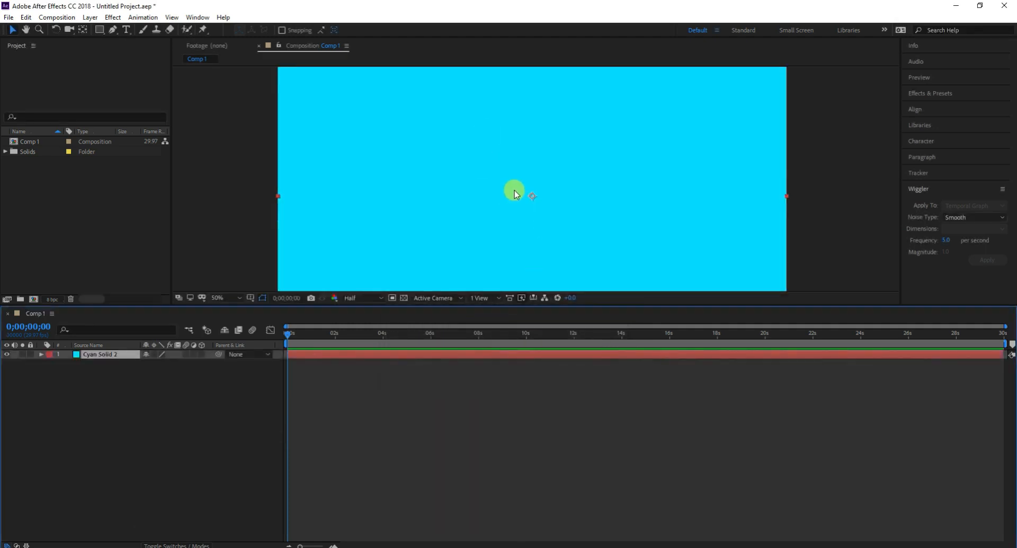
# Draw a circle with the Ellipse tool near the middle of the composition as a new shape layer.
pyautogui.scroll(-1, 513, 173)
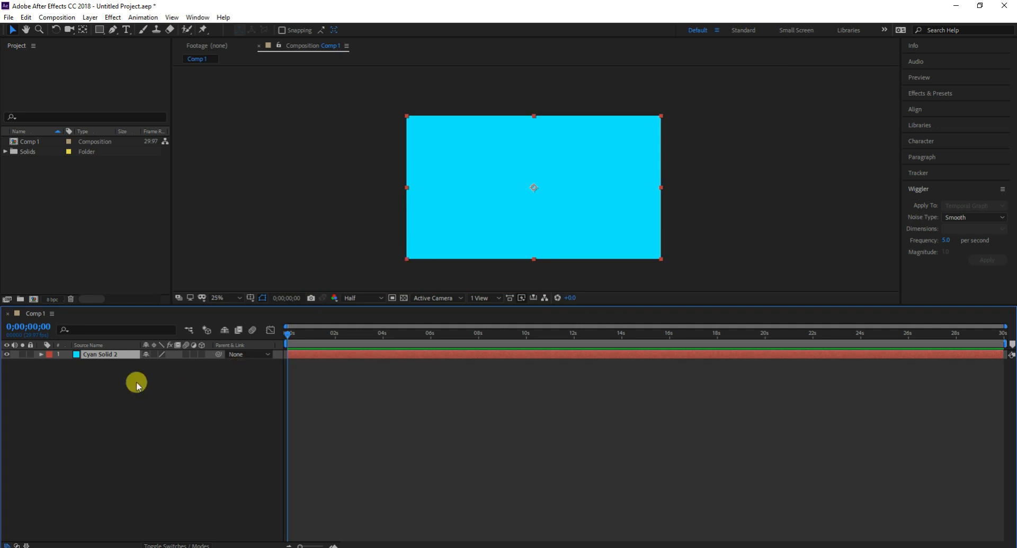
pyautogui.click(119, 383)
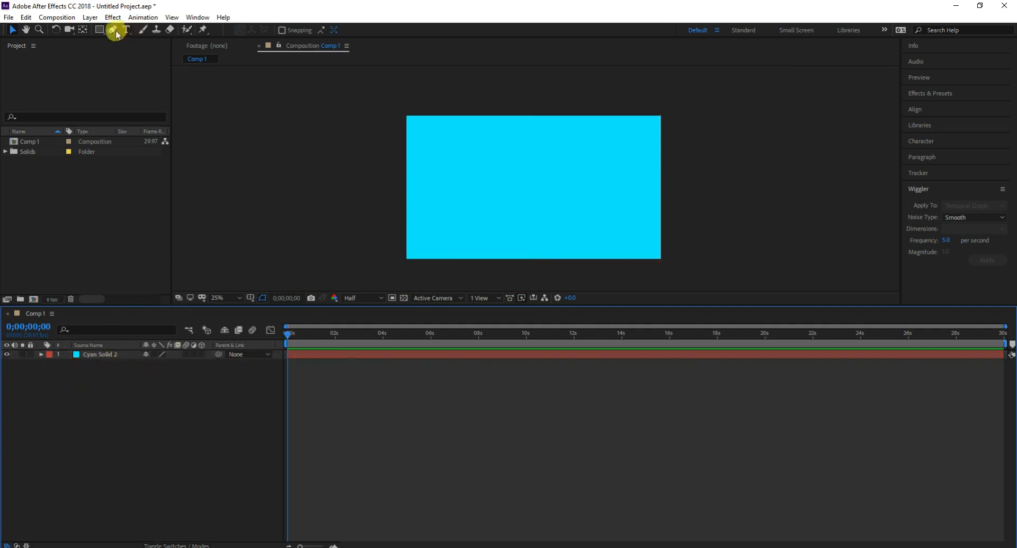
pyautogui.moveTo(101, 29); pyautogui.dragTo(145, 55)
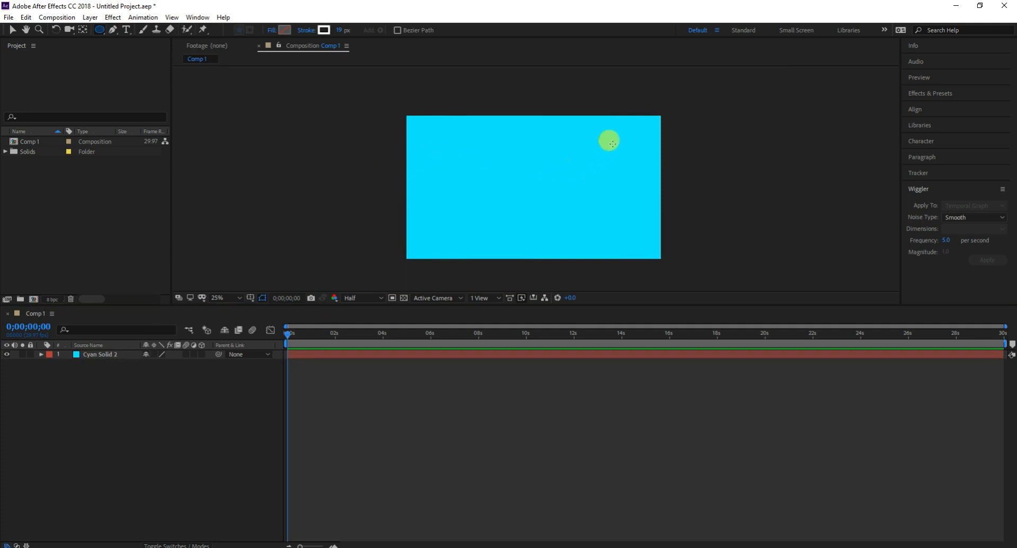
pyautogui.press('.')
pyautogui.moveTo(480, 127)
pyautogui.mouseDown()
pyautogui.moveTo(573, 209)
pyautogui.moveTo(567, 203)
pyautogui.mouseUp()
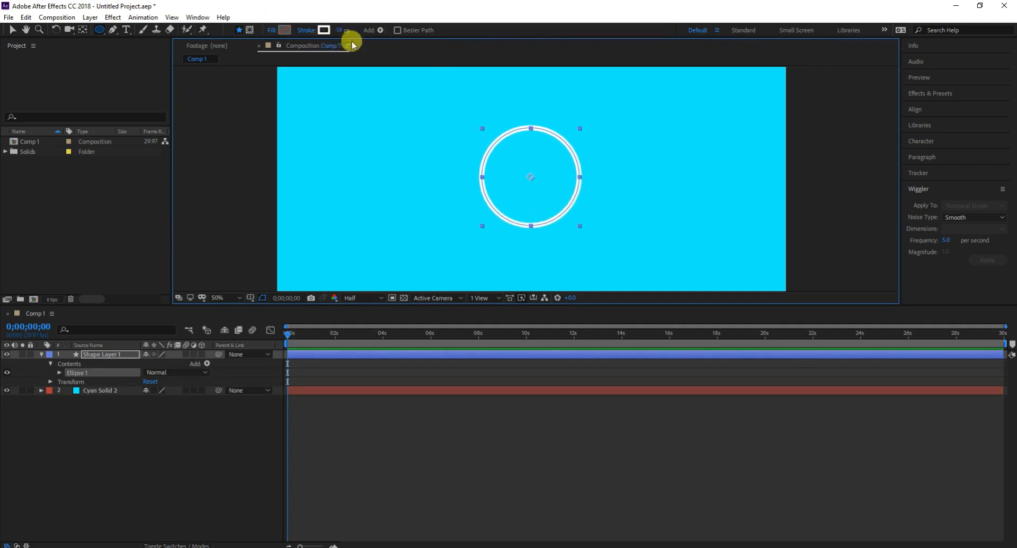
# Set the circle's stroke width to 28 px and return to the Selection tool.
pyautogui.click(306, 31)
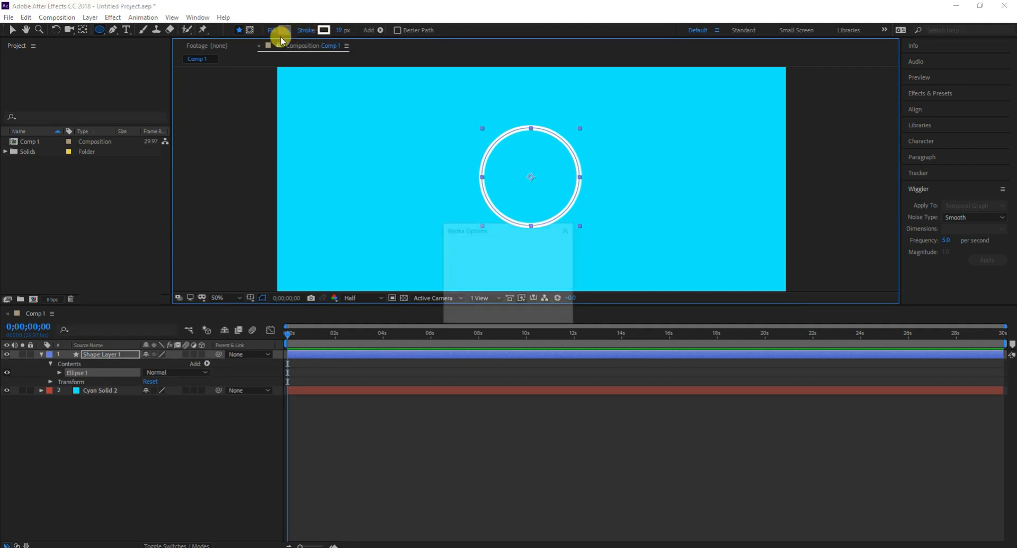
pyautogui.click(540, 312)
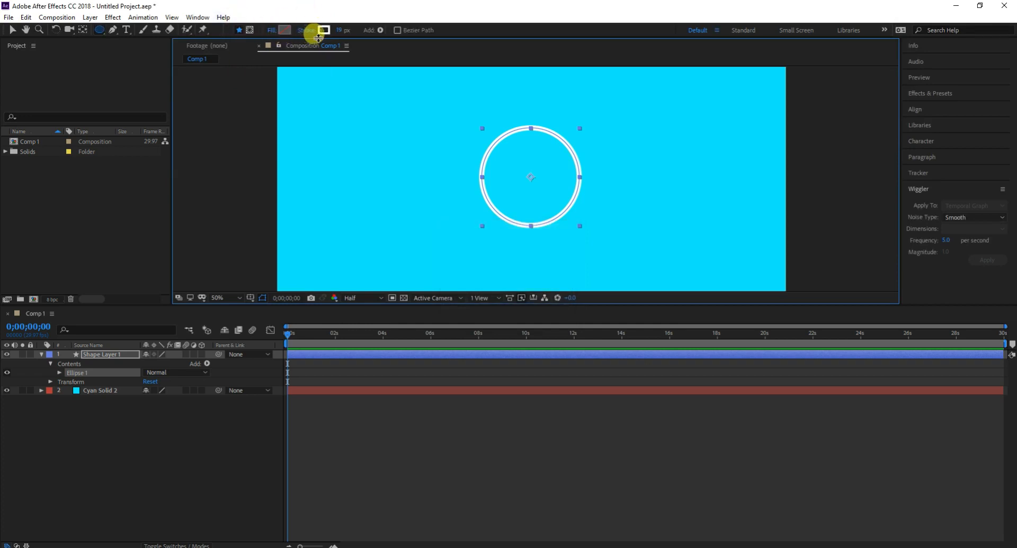
pyautogui.moveTo(338, 34); pyautogui.dragTo(349, 35)
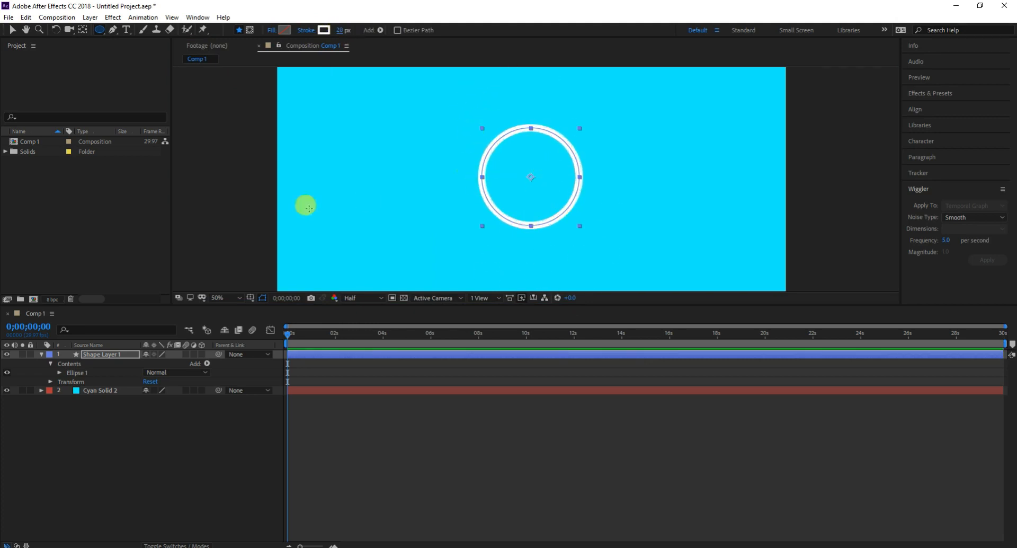
pyautogui.click(14, 34)
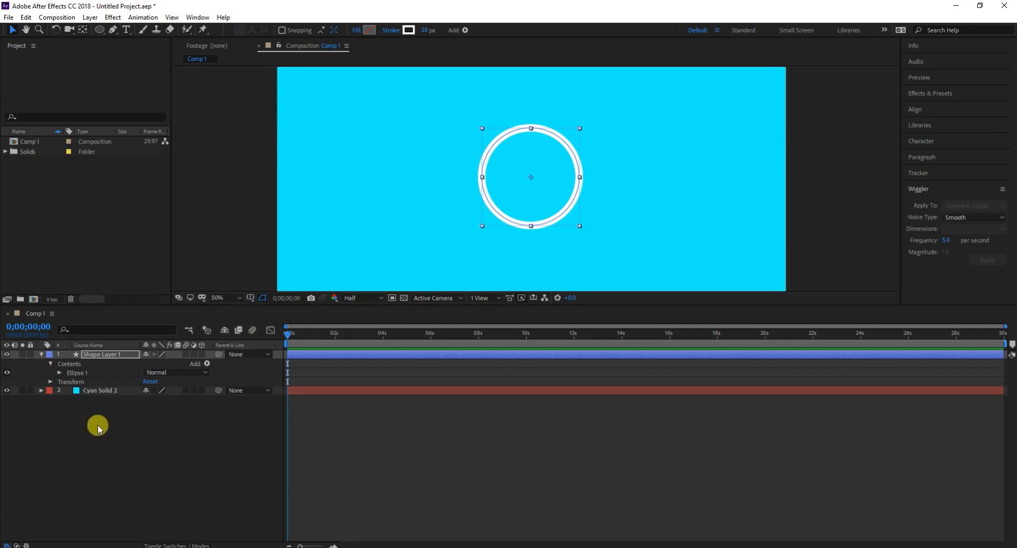
# Add Trim Paths to the circle's shape contents and expand its properties.
pyautogui.click(207, 364)
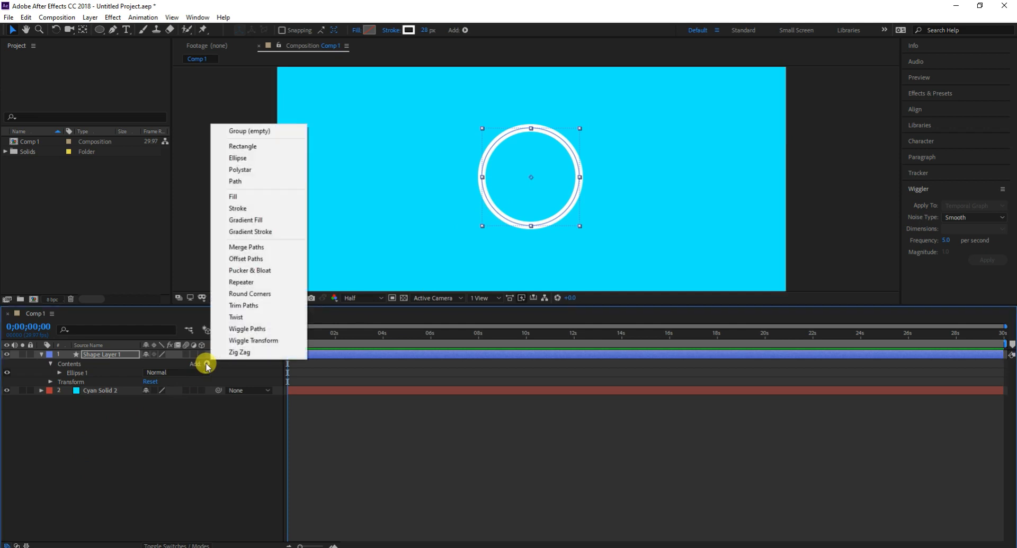
pyautogui.click(243, 306)
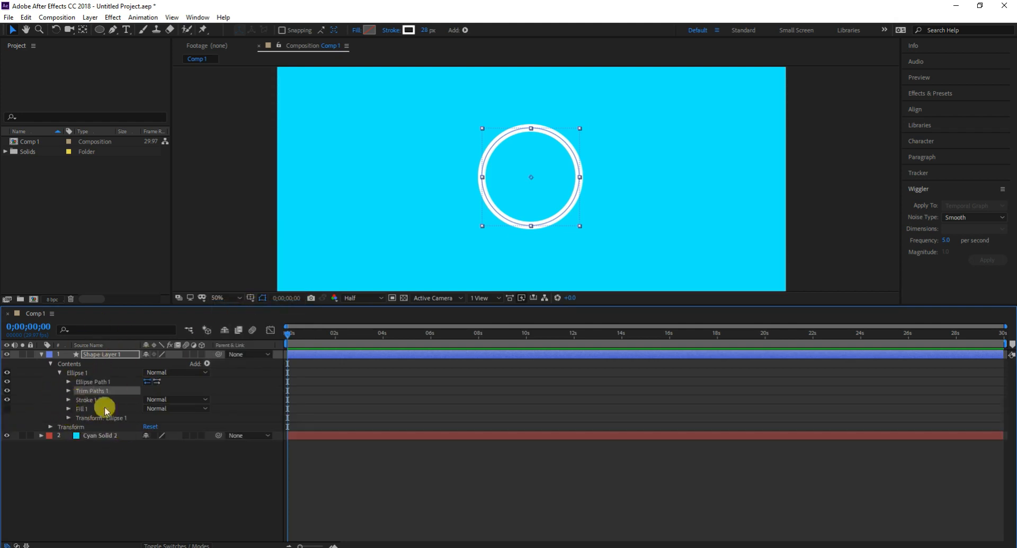
pyautogui.click(68, 392)
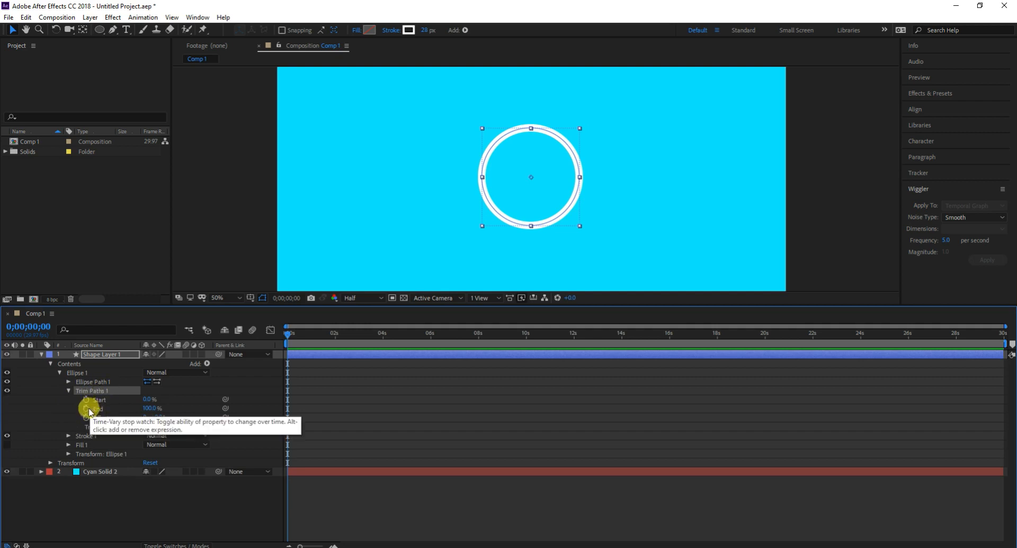
# Set the Trim Paths End value to 0% without keyframing it.
pyautogui.click(85, 409)
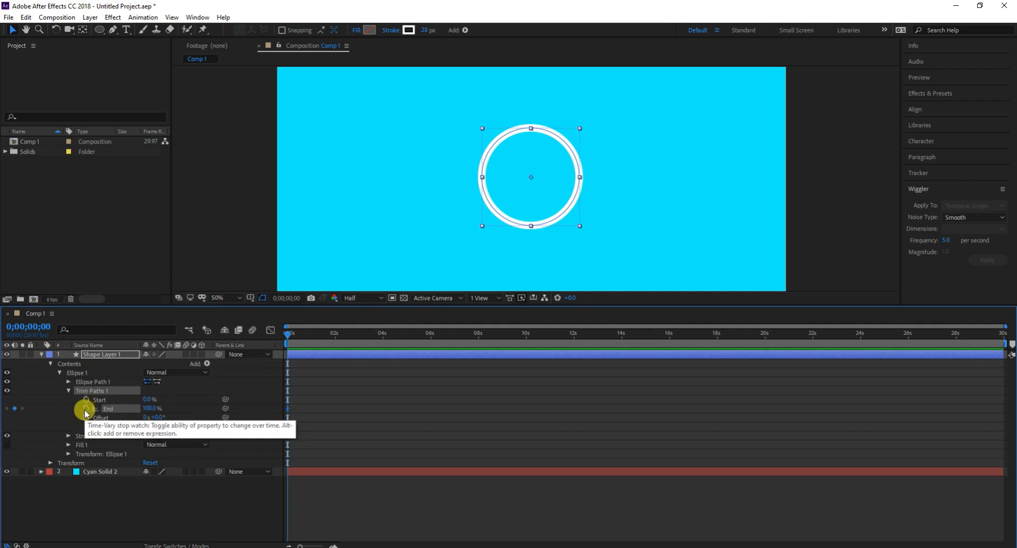
pyautogui.click(86, 410)
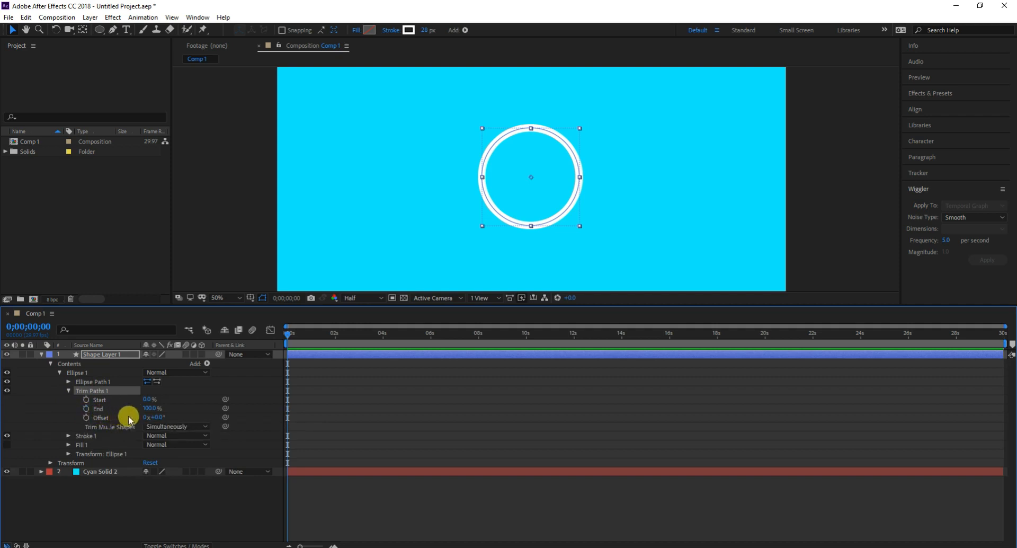
pyautogui.click(150, 408)
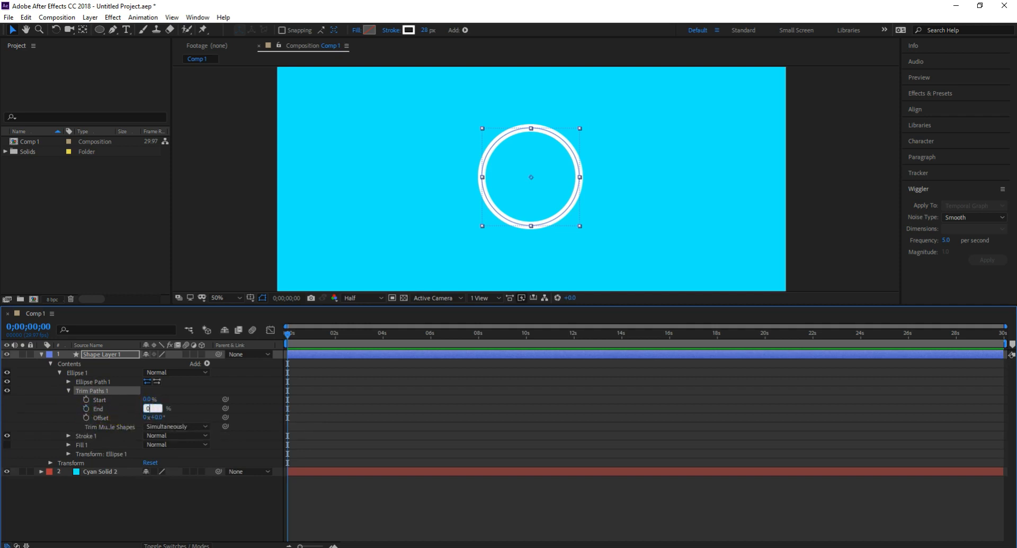
pyautogui.write('0')
pyautogui.press('Return')
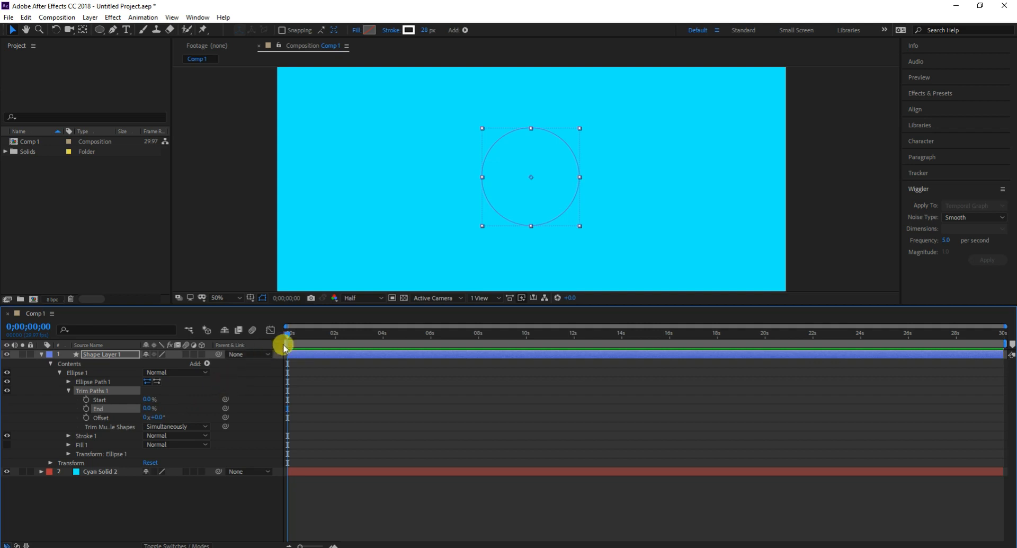
pyautogui.moveTo(288, 335); pyautogui.dragTo(367, 335)
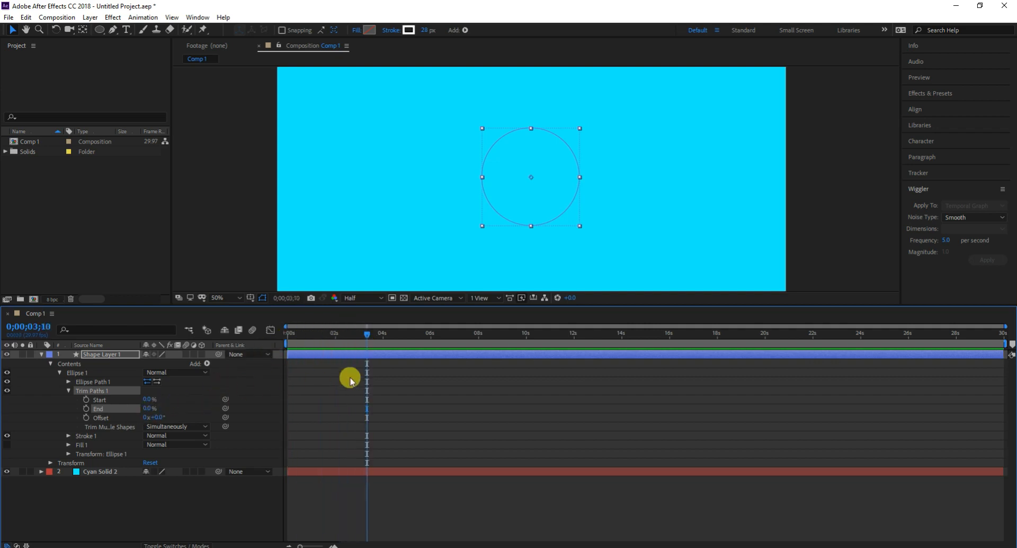
pyautogui.moveTo(369, 336); pyautogui.dragTo(381, 335)
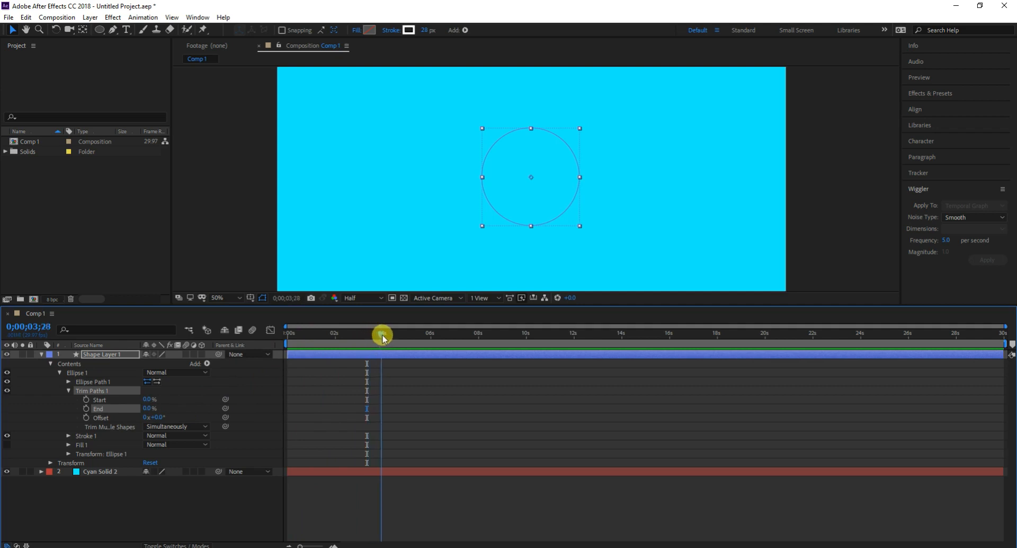
pyautogui.click(86, 409)
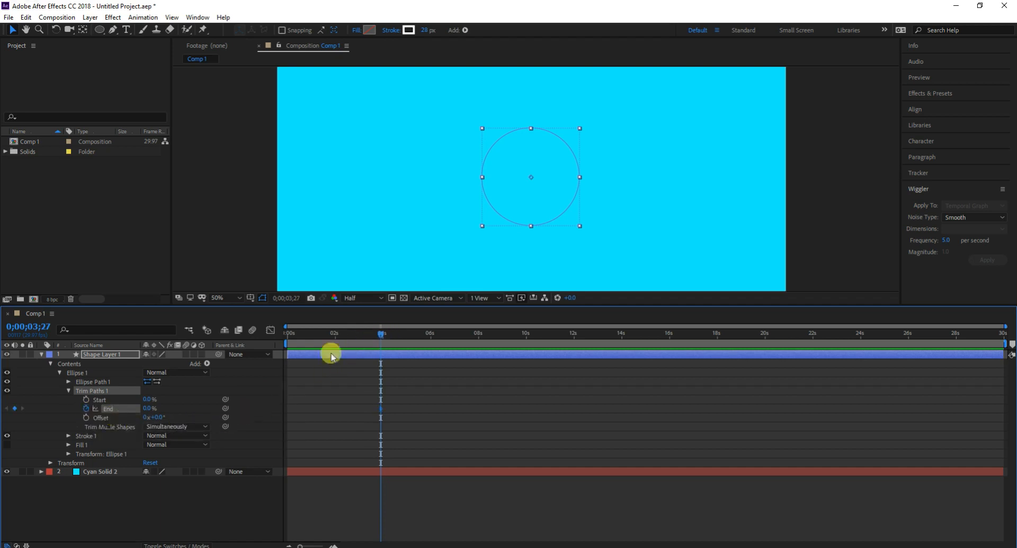
pyautogui.hotkey('ctrl', 'z')
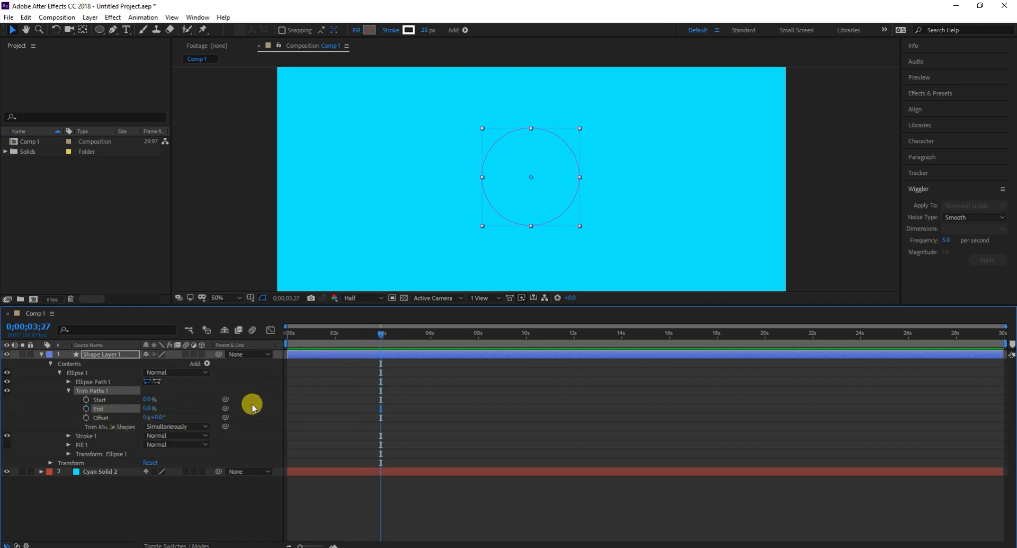
# Keyframe the Trim Paths End value at 0% on the composition's first frame.
pyautogui.press('Home')
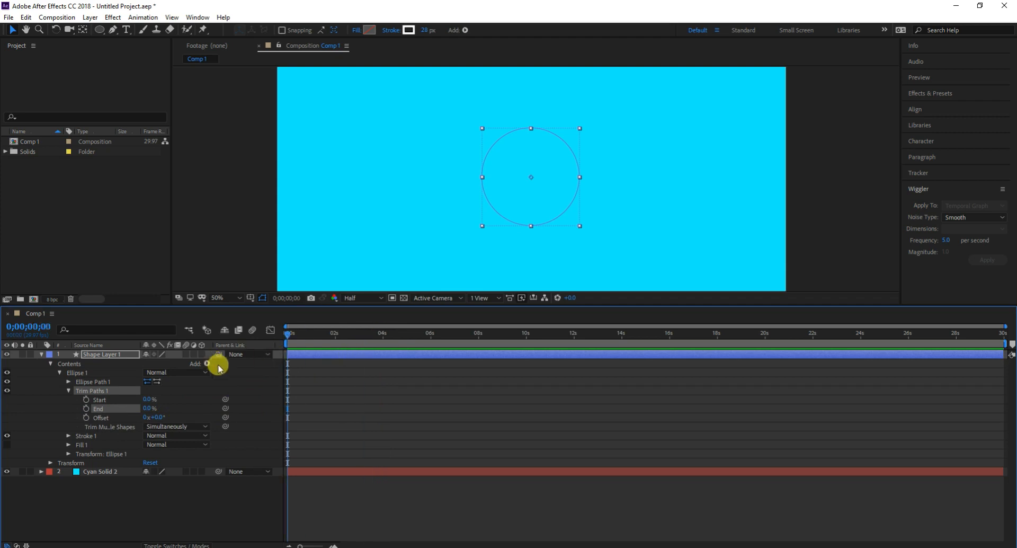
pyautogui.click(85, 410)
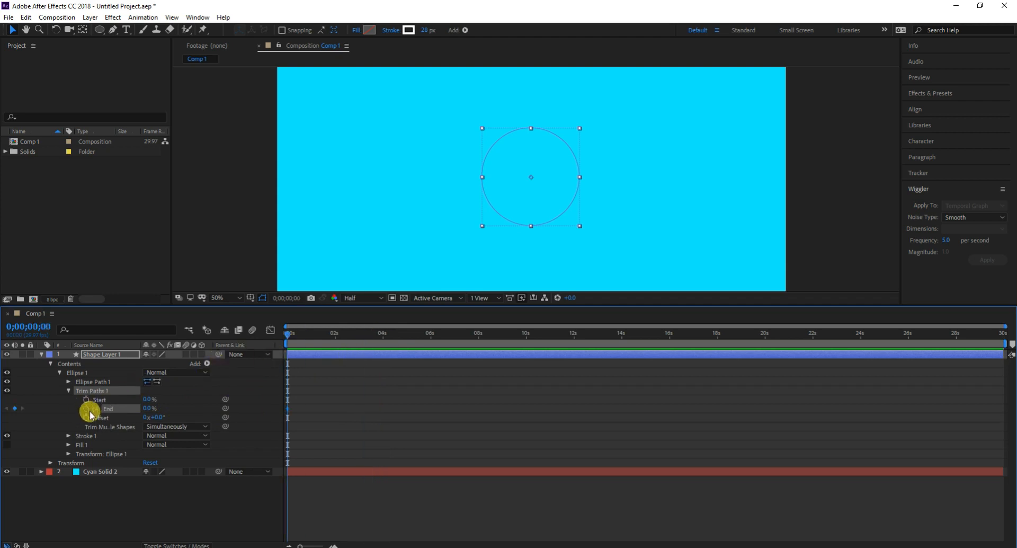
pyautogui.click(150, 409)
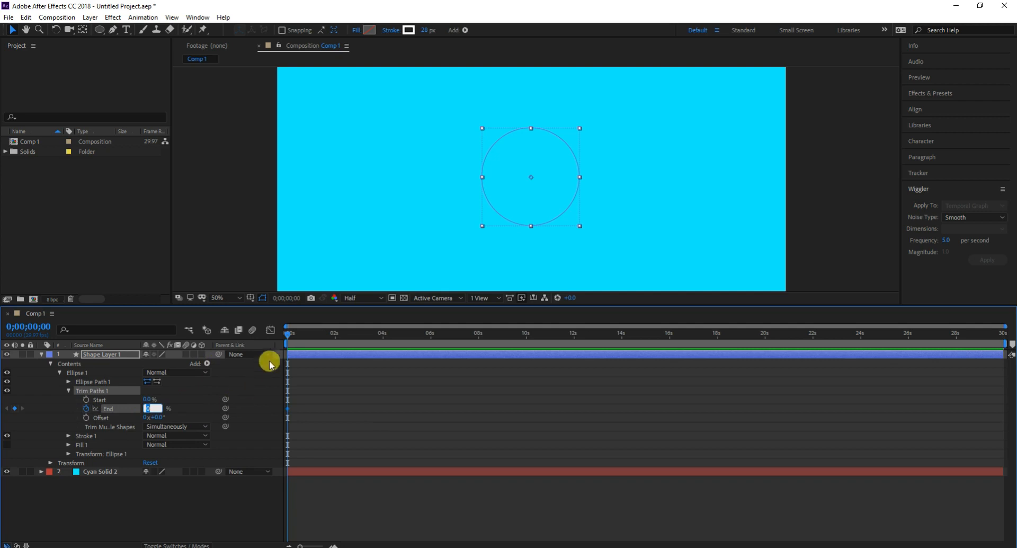
# Set the Trim Paths End value to 100% at 0;00;03;29.
pyautogui.click(291, 336)
pyautogui.moveTo(291, 336); pyautogui.dragTo(382, 347)
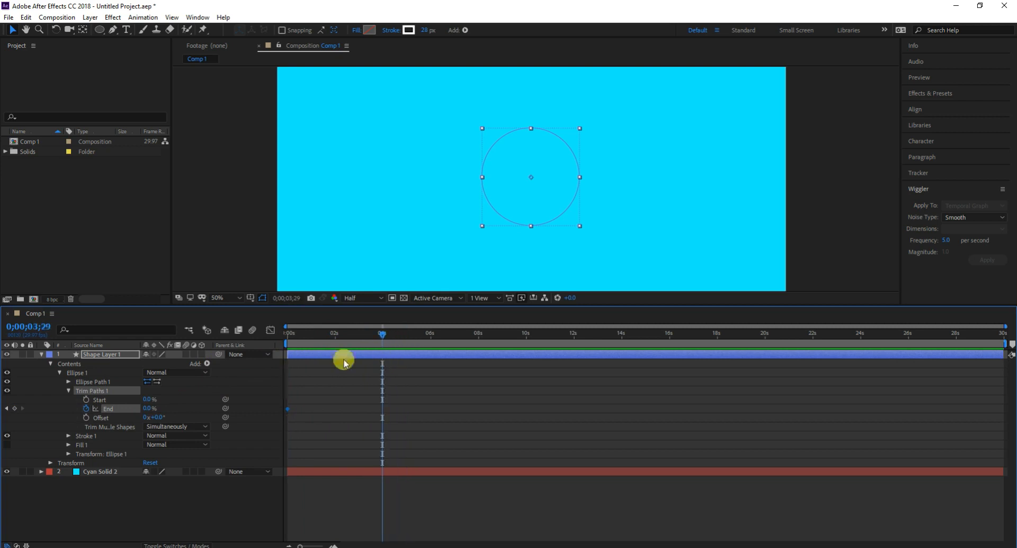
pyautogui.click(148, 408)
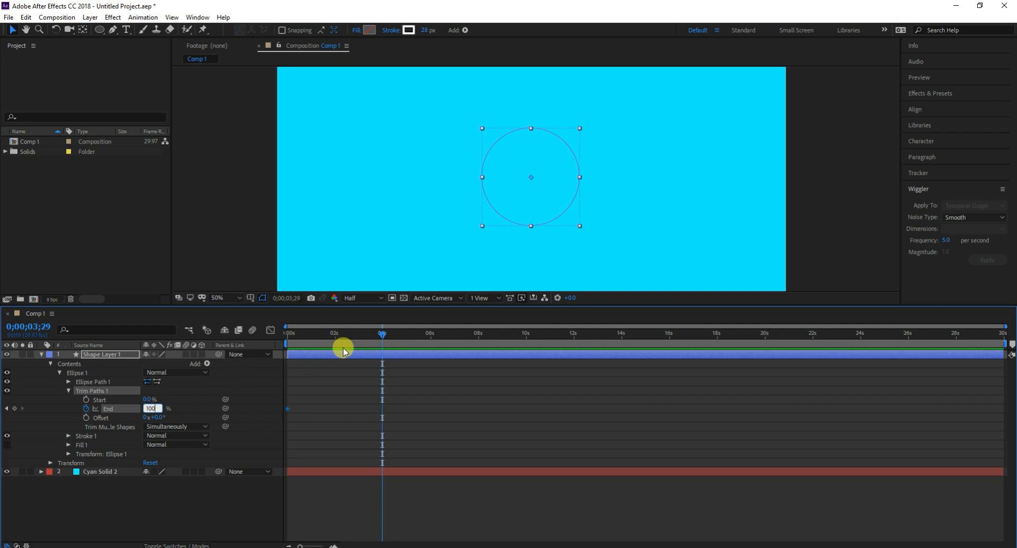
# Play the circle's draw-on animation from the start and shorten the work area to end at just under 5 seconds.
pyautogui.moveTo(381, 336); pyautogui.dragTo(218, 365)
pyautogui.press('space')
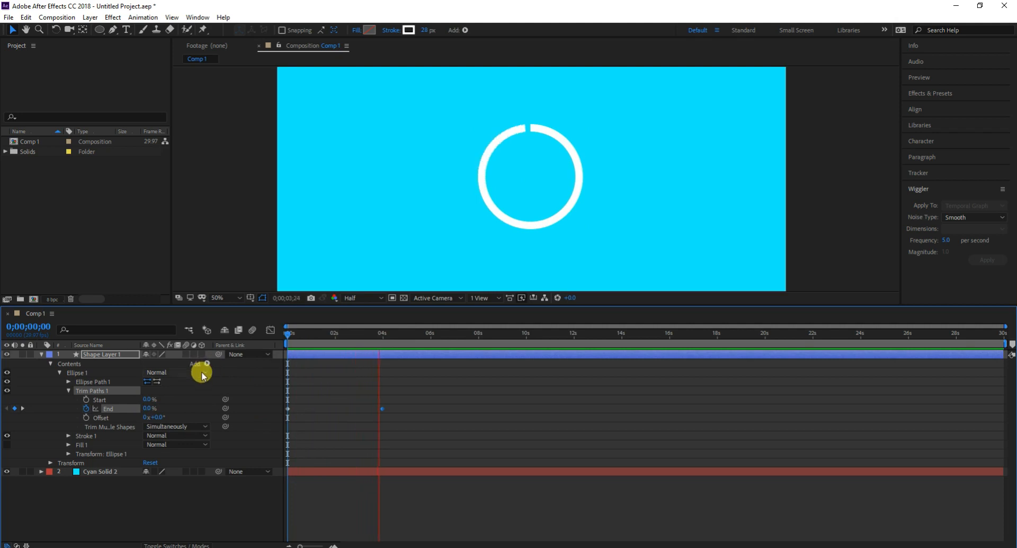
pyautogui.press('space')
pyautogui.moveTo(1005, 344)
pyautogui.mouseDown()
pyautogui.moveTo(865, 429)
pyautogui.moveTo(420, 477)
pyautogui.moveTo(402, 413)
pyautogui.mouseUp()
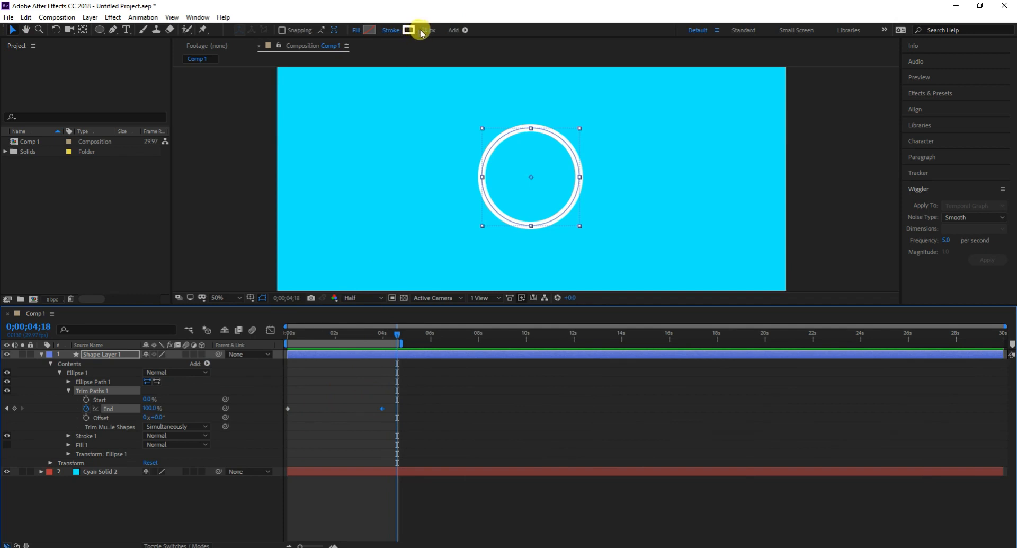
# Thicken the circle's stroke to 45 px and select the cyan background.
pyautogui.moveTo(422, 32); pyautogui.dragTo(437, 33)
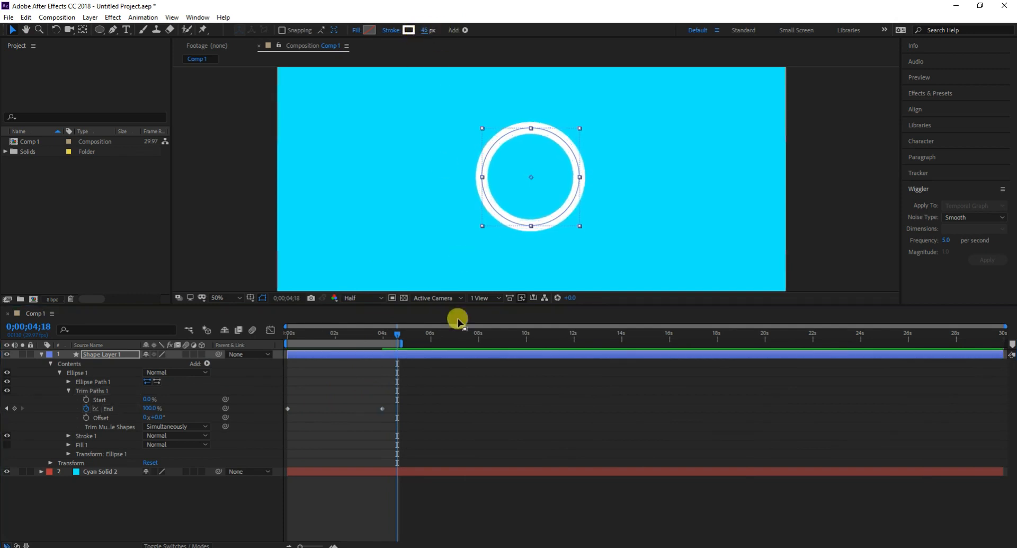
pyautogui.click(402, 148)
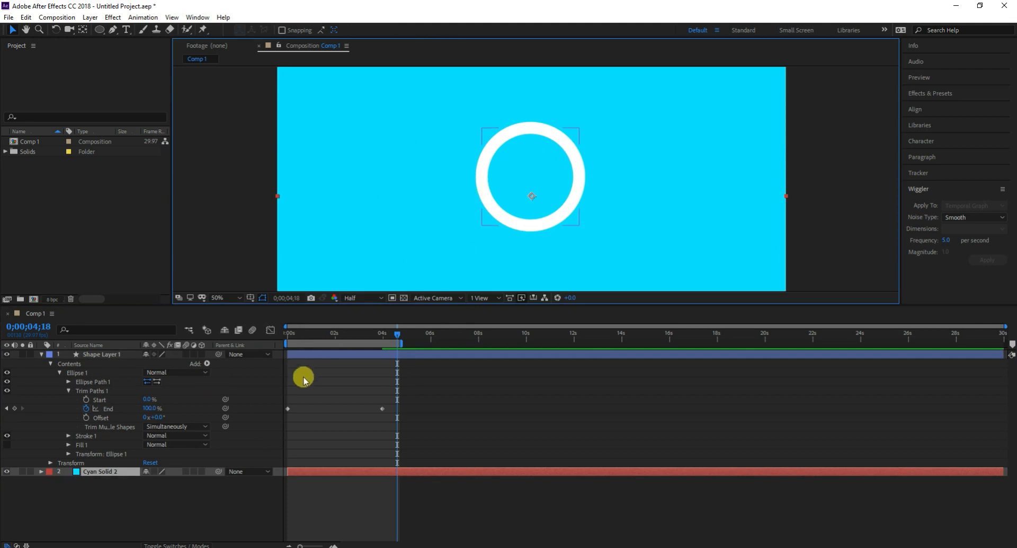
# Move to 0;00;01;28 and change the circle stroke's line cap to Round Cap.
pyautogui.moveTo(399, 339); pyautogui.dragTo(333, 340)
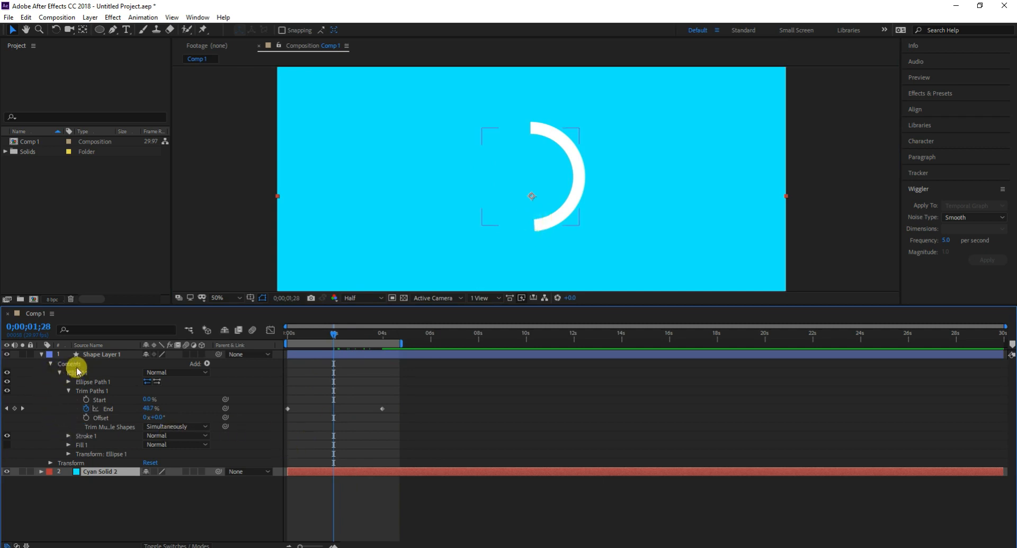
pyautogui.click(96, 356)
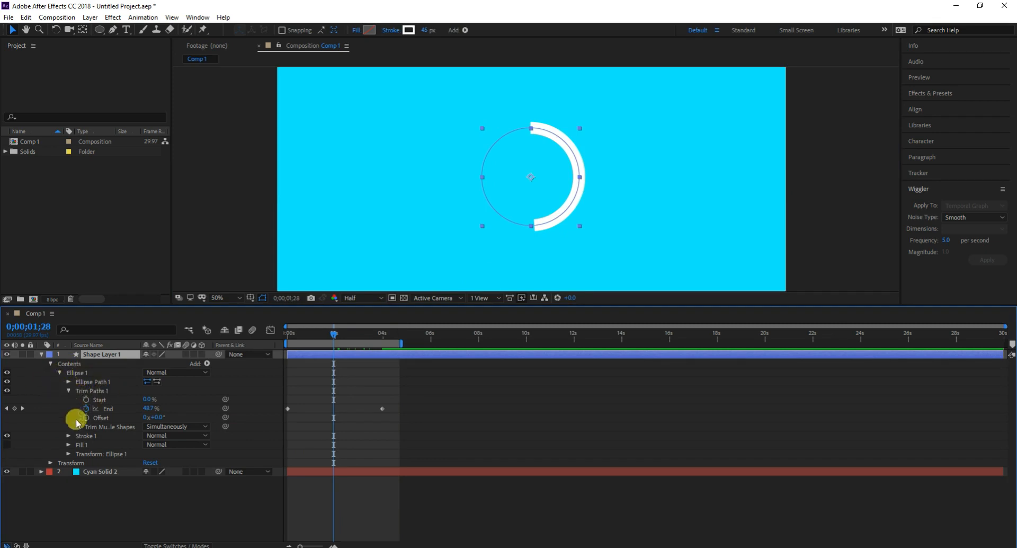
pyautogui.click(68, 436)
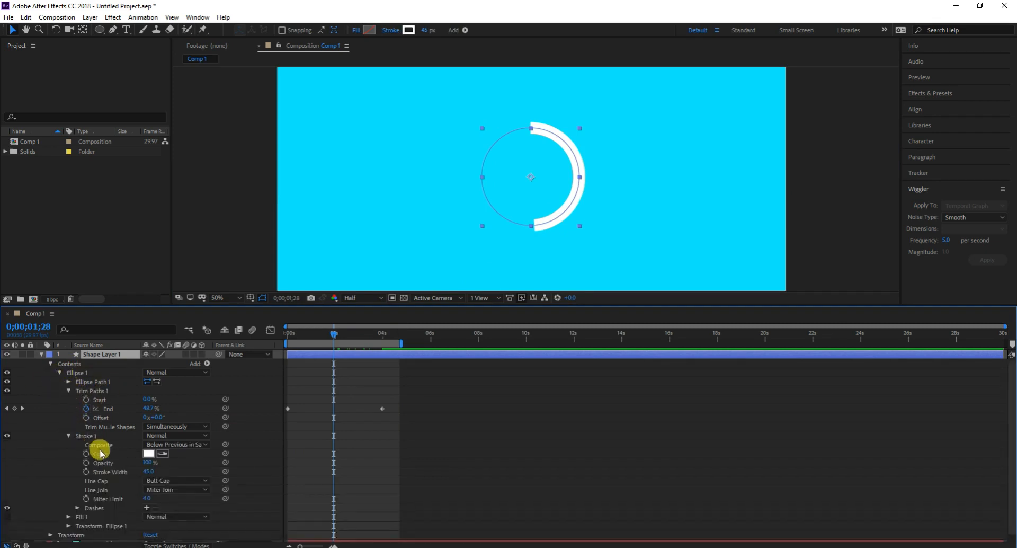
pyautogui.scroll(-1, 106, 461)
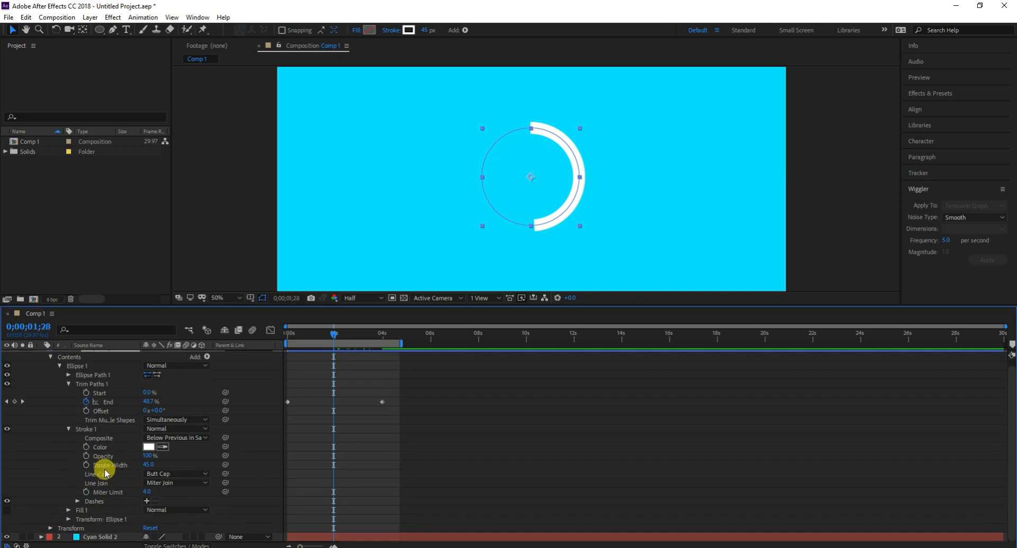
pyautogui.click(150, 474)
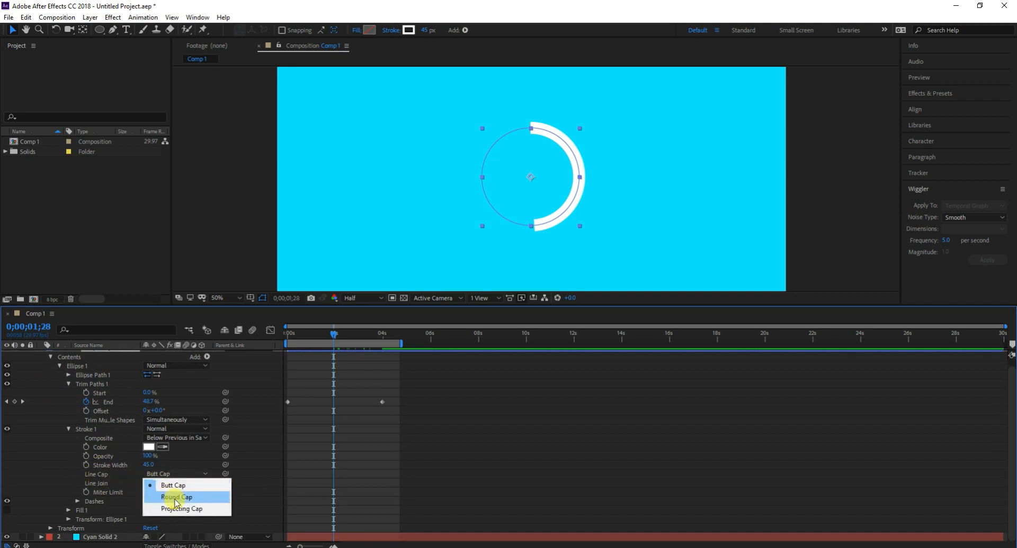
pyautogui.click(176, 497)
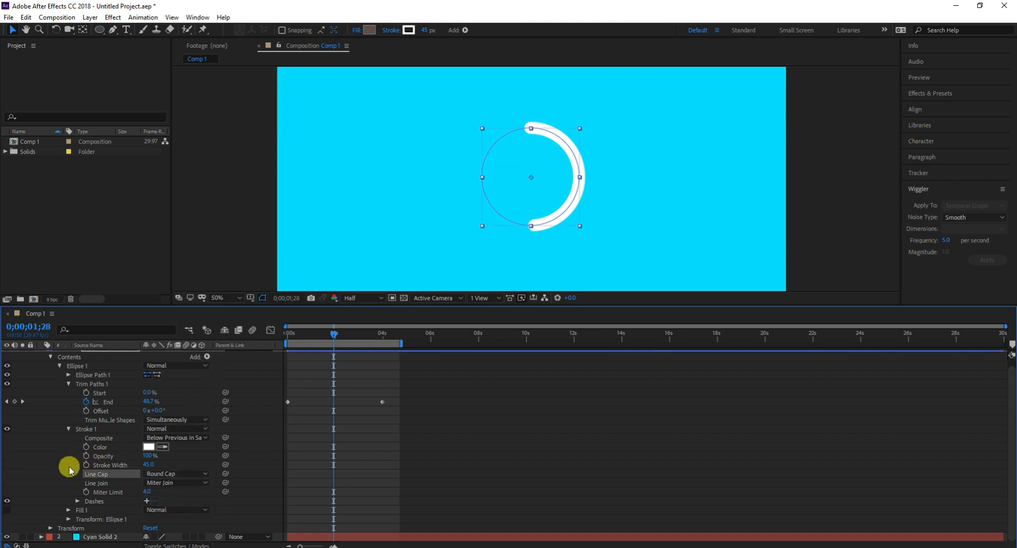
pyautogui.click(68, 428)
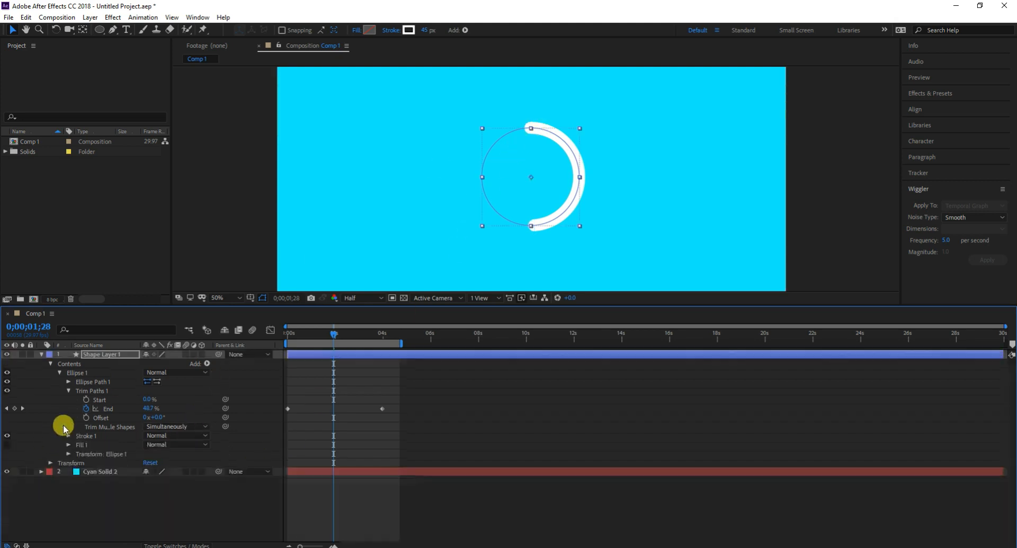
pyautogui.click(68, 391)
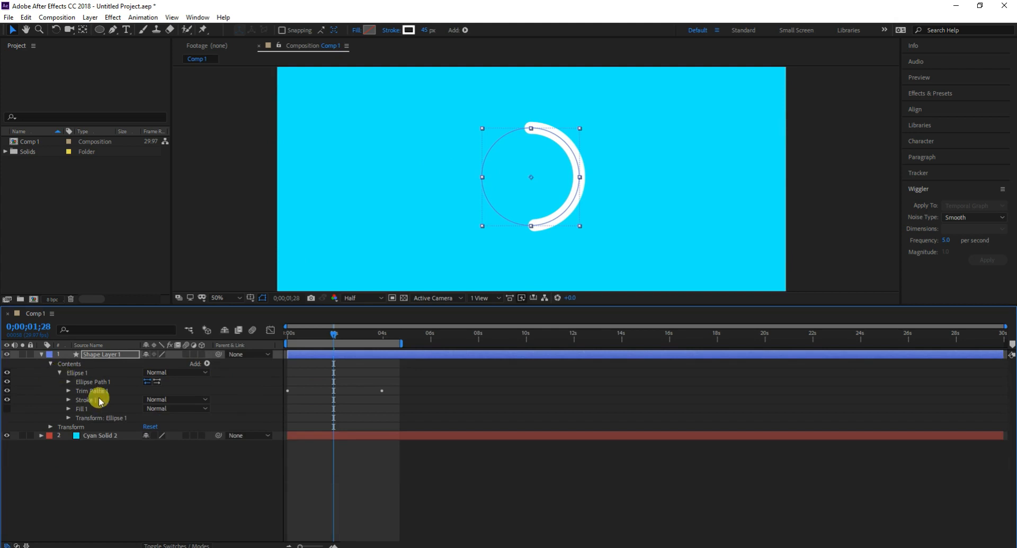
# Preview the round-capped circle animation from the first frame and stop at 0;00;02;27.
pyautogui.moveTo(336, 338); pyautogui.dragTo(223, 364)
pyautogui.press('space')
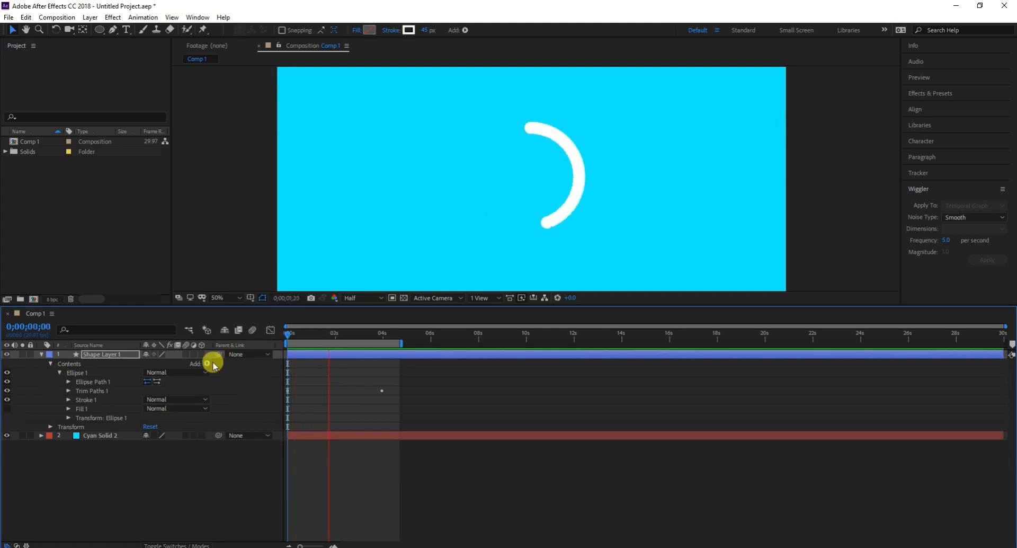
pyautogui.press('space')
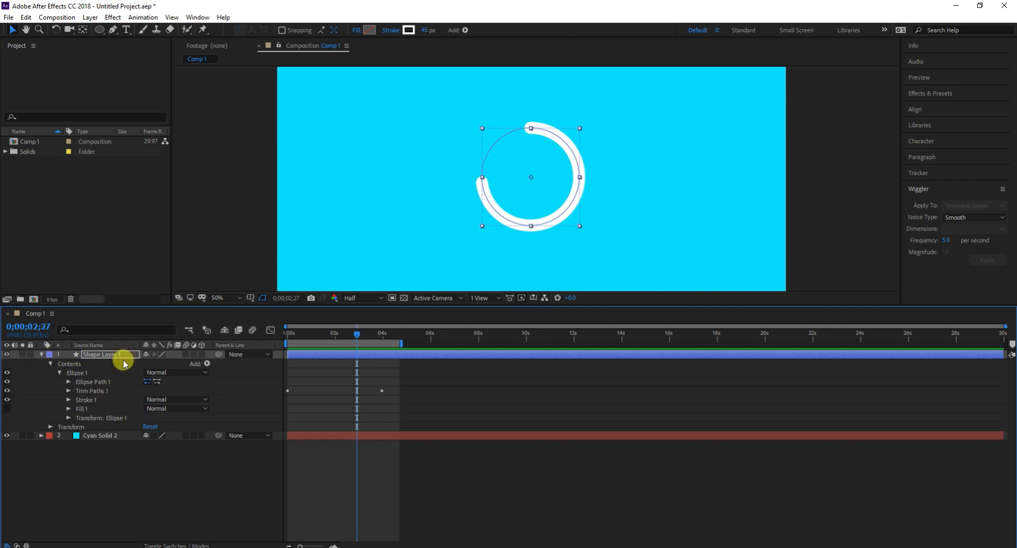
pyautogui.click(207, 364)
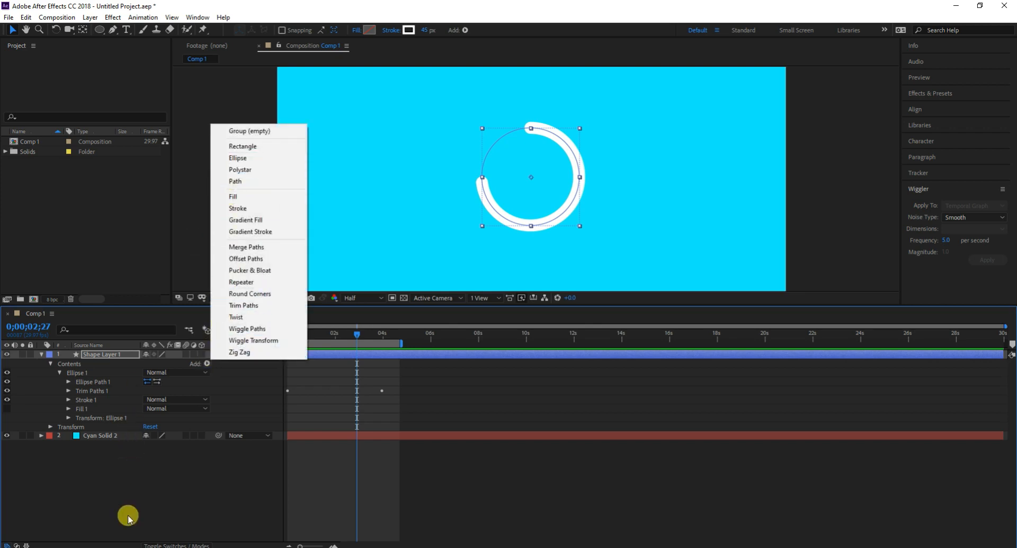
pyautogui.click(134, 496)
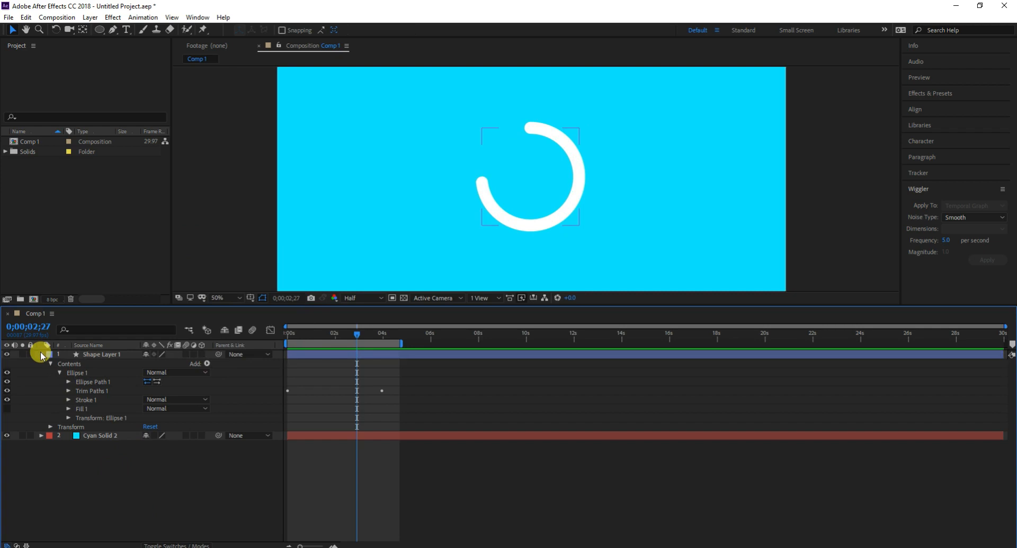
# Collapse the circle's shape layer and add a new text layer reading "00".
pyautogui.click(42, 355)
pyautogui.rightClick(153, 420)
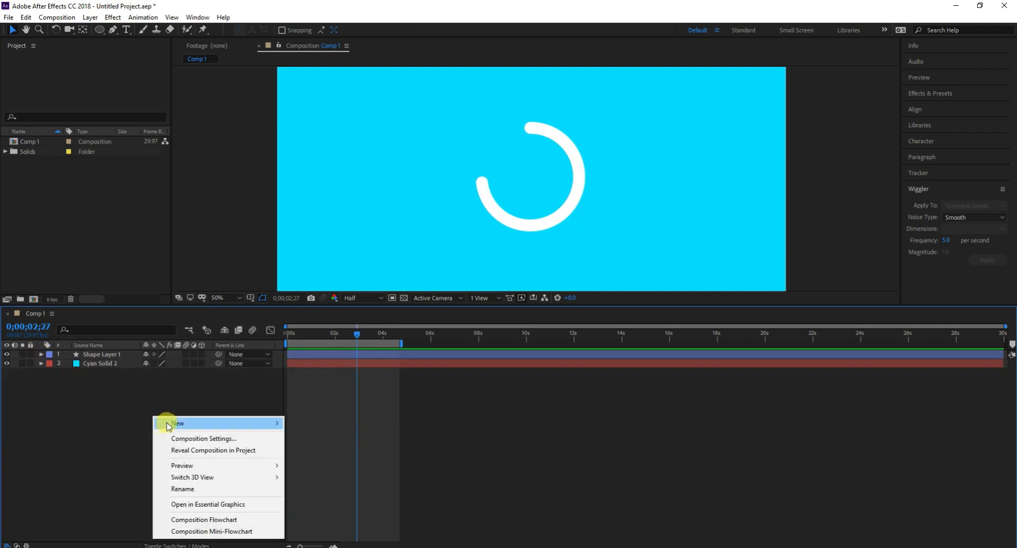
pyautogui.moveTo(183, 423)
pyautogui.click(307, 438)
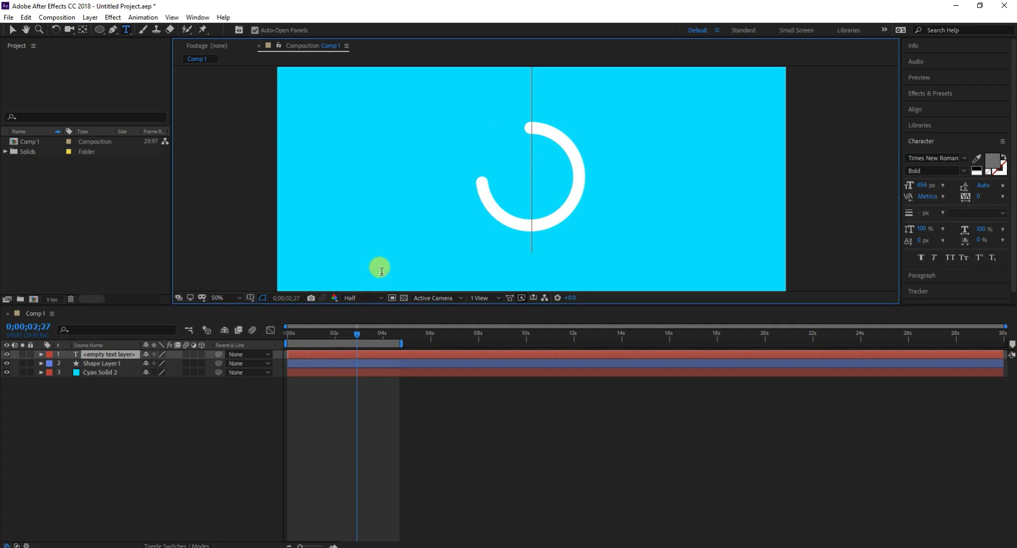
pyautogui.write('00')
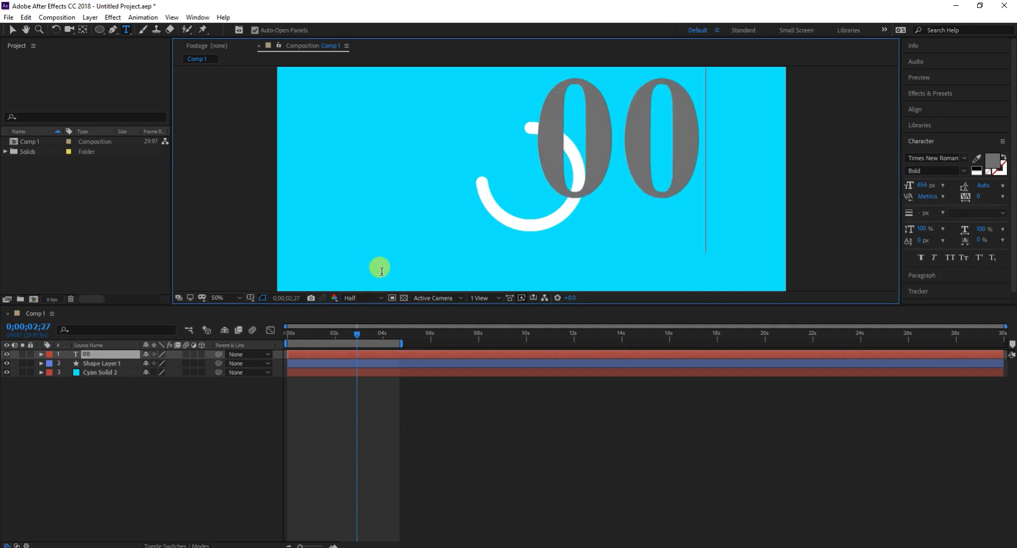
pyautogui.click(13, 30)
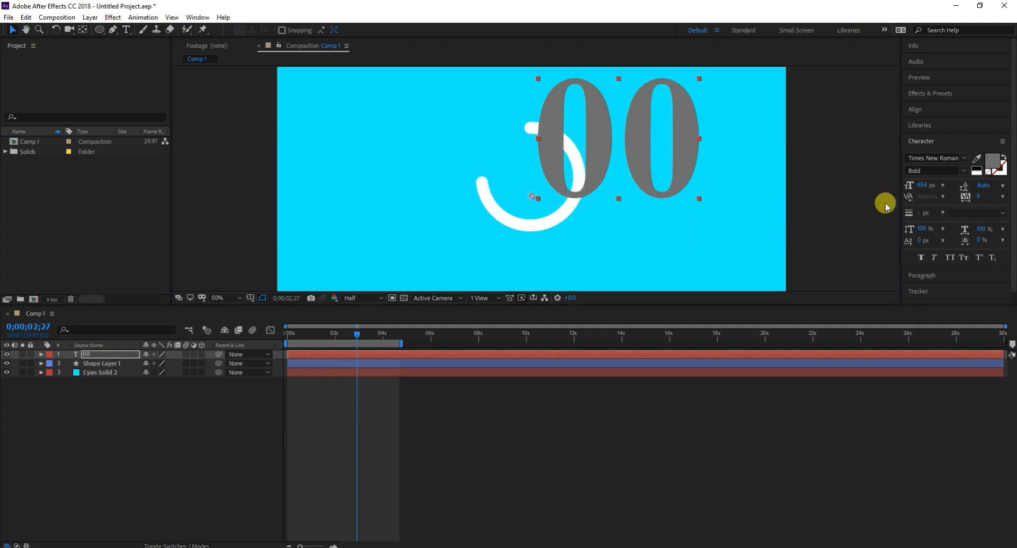
# Reduce the "00" text's font size to 72 px.
pyautogui.click(942, 186)
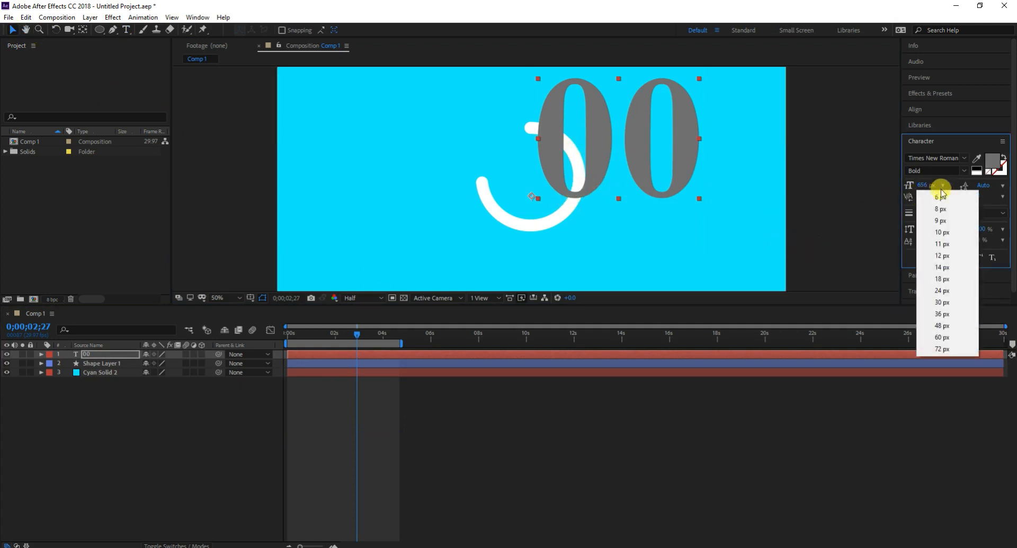
pyautogui.click(942, 290)
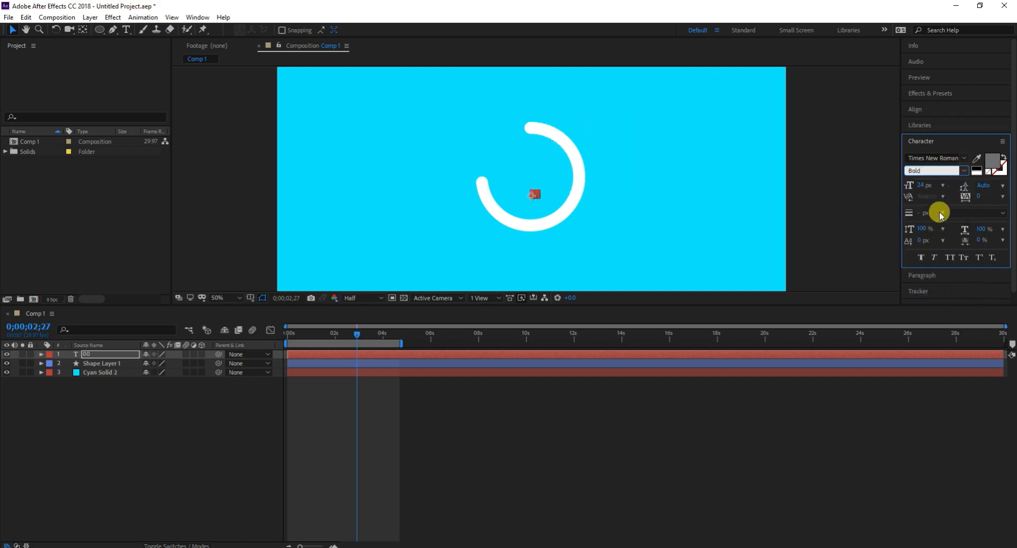
pyautogui.click(943, 185)
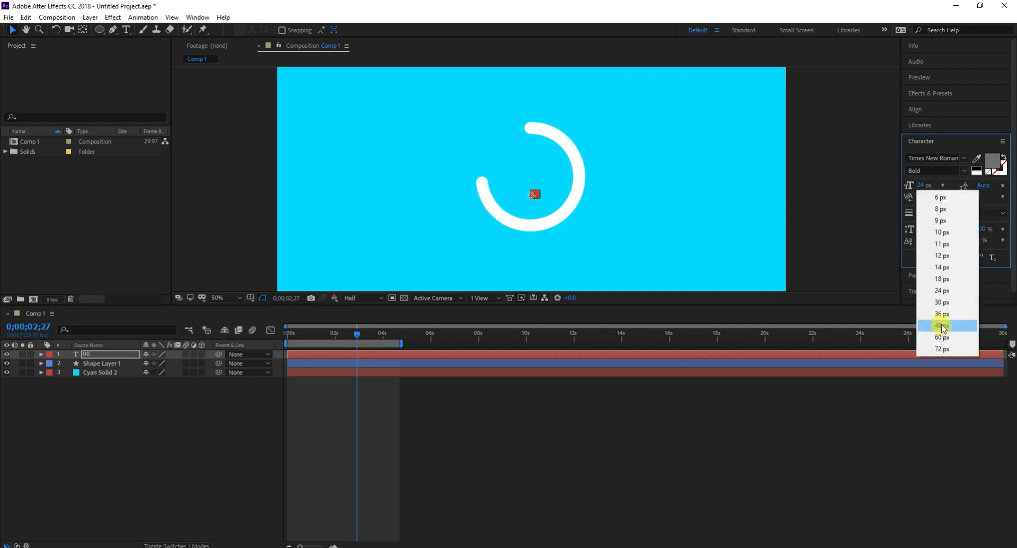
pyautogui.click(942, 325)
pyautogui.click(943, 185)
pyautogui.click(939, 350)
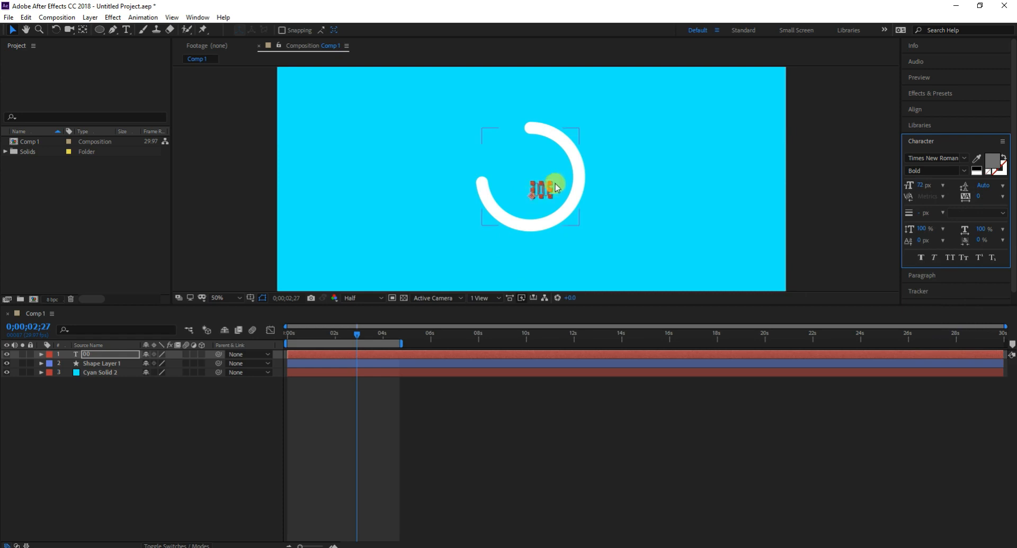
# Scale the "00" text up proportionally and move it into the middle of the circle.
pyautogui.click(520, 168)
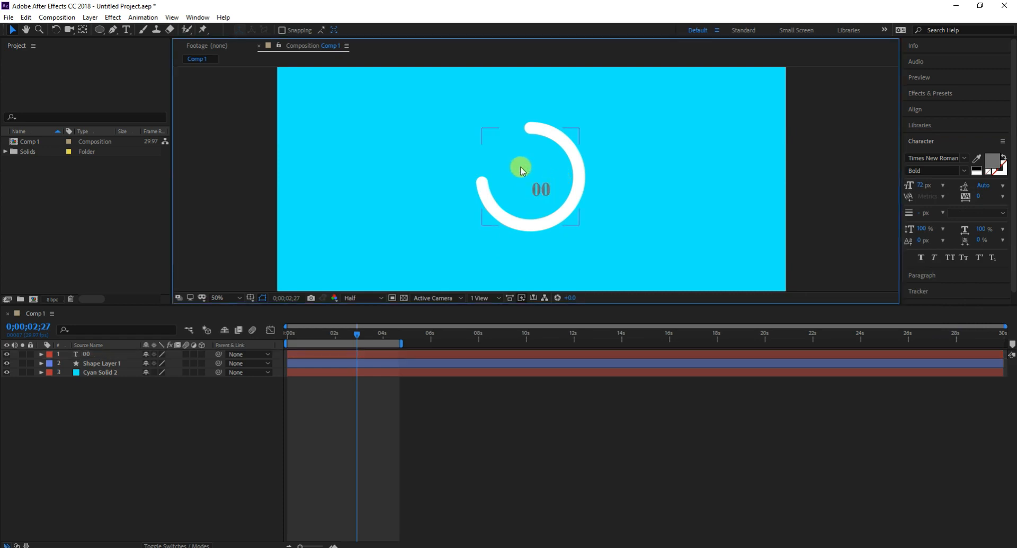
pyautogui.click(538, 191)
pyautogui.moveTo(551, 182); pyautogui.dragTo(590, 126)
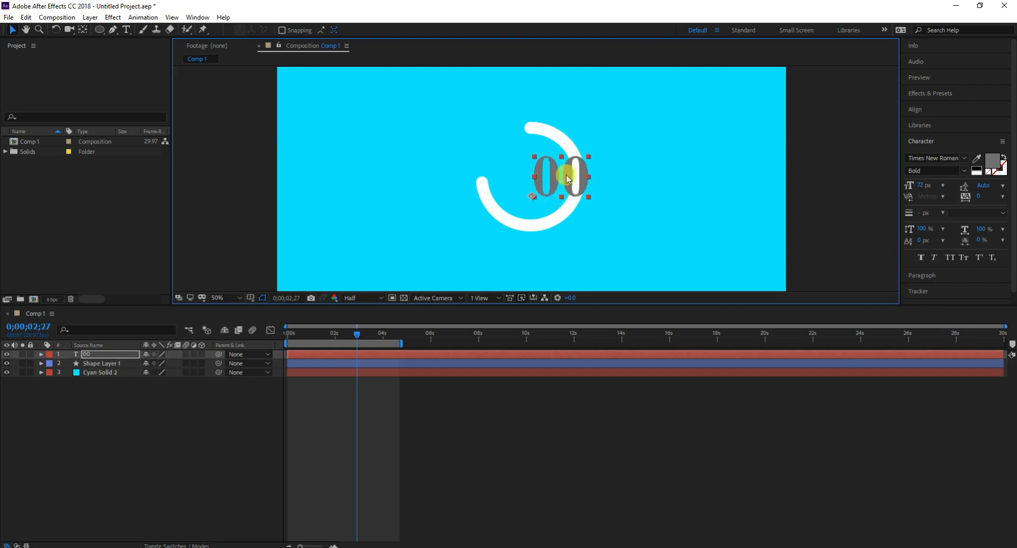
pyautogui.moveTo(558, 177); pyautogui.dragTo(528, 175)
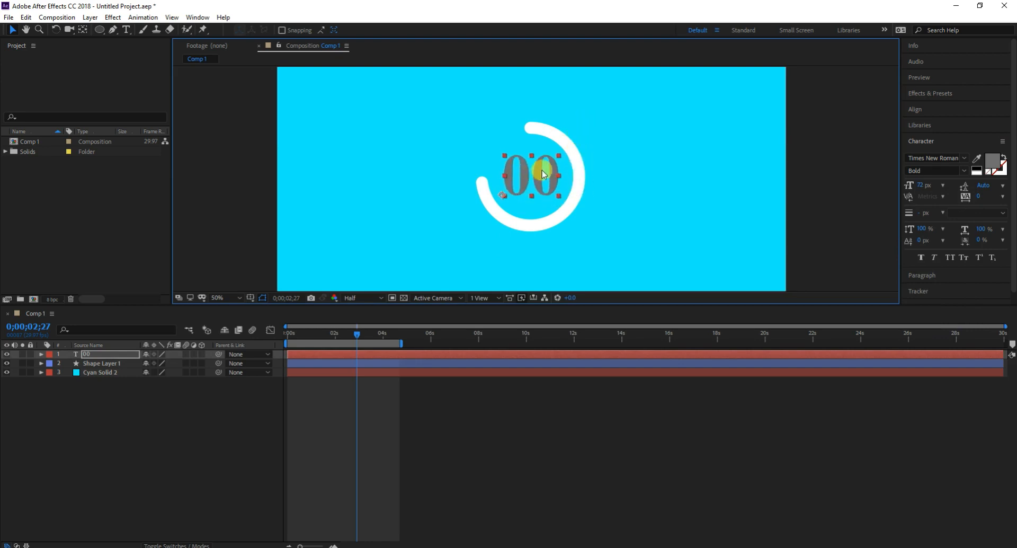
# Reduce the "00" text to a 48 px font size and recentre it inside the circle.
pyautogui.keyDown('shift'); pyautogui.click(559, 155); pyautogui.keyUp('shift')
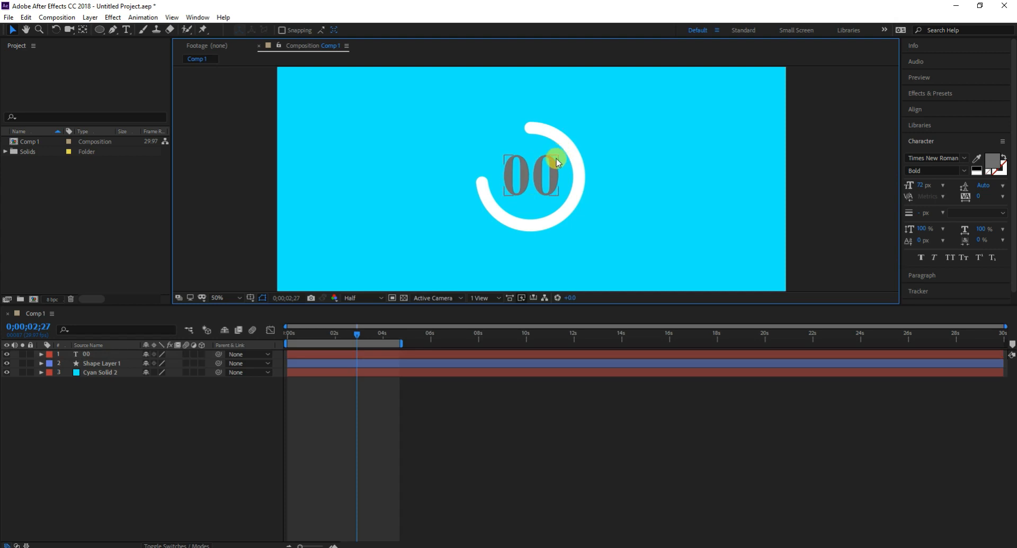
pyautogui.click(558, 158)
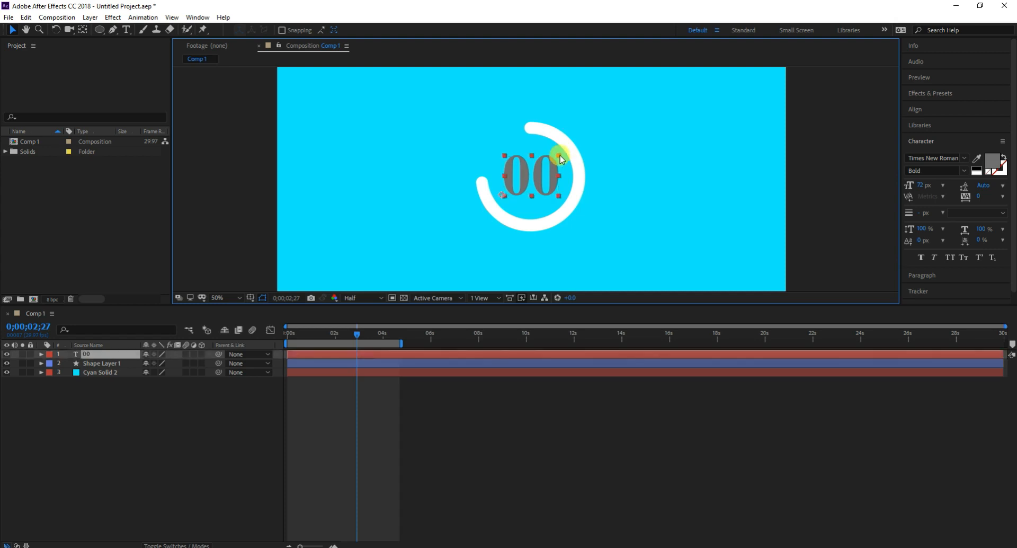
pyautogui.keyDown('shift'); pyautogui.click(558, 162); pyautogui.keyUp('shift')
pyautogui.click(555, 169)
pyautogui.keyDown('shift'); pyautogui.click(558, 160); pyautogui.keyUp('shift')
pyautogui.click(555, 168)
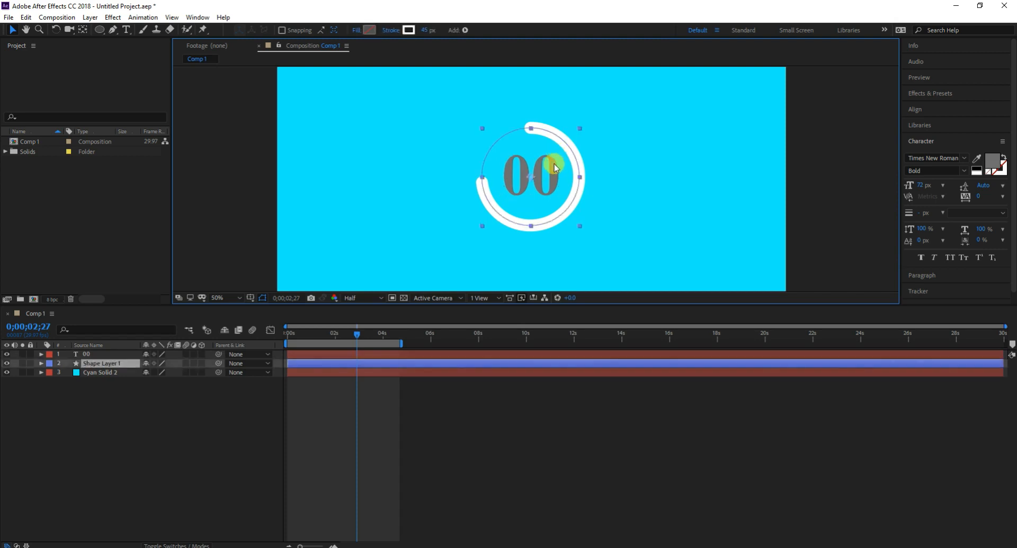
pyautogui.moveTo(545, 170); pyautogui.dragTo(537, 170)
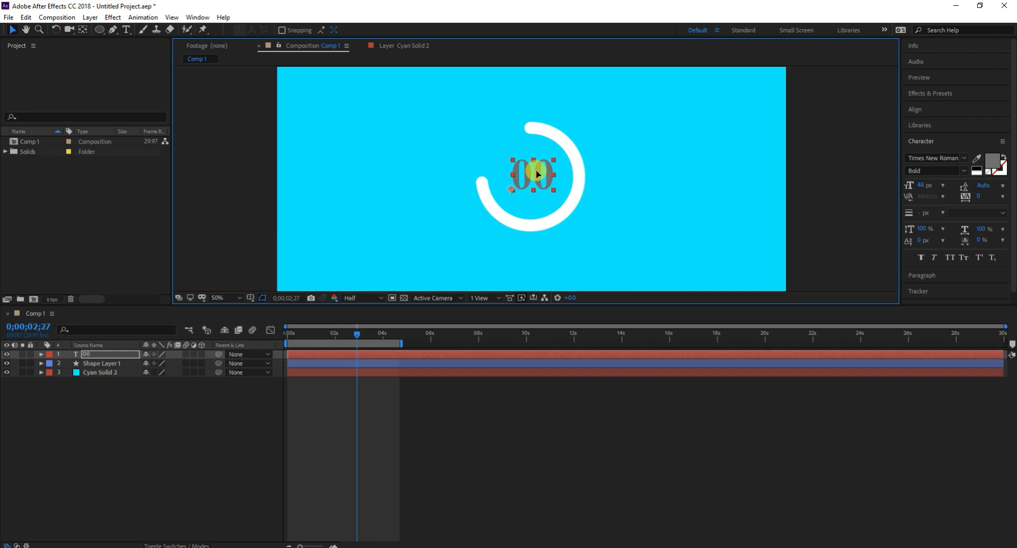
# Change the "00" text's fill colour to pure white, FFFFFF.
pyautogui.click(992, 161)
pyautogui.moveTo(466, 295)
pyautogui.mouseDown()
pyautogui.moveTo(357, 218)
pyautogui.moveTo(373, 219)
pyautogui.mouseUp()
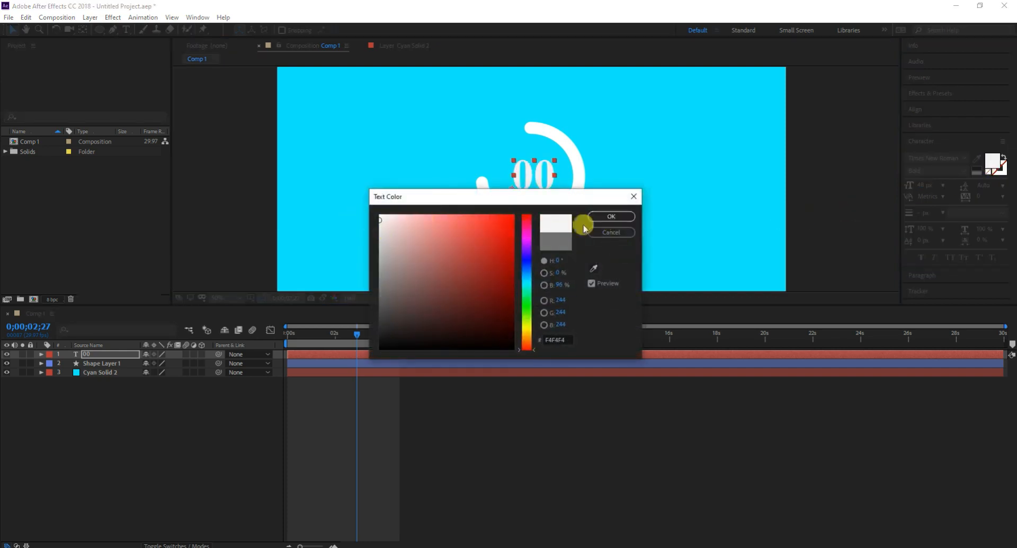
pyautogui.moveTo(396, 347)
pyautogui.mouseDown()
pyautogui.moveTo(402, 302)
pyautogui.moveTo(513, 252)
pyautogui.moveTo(527, 223)
pyautogui.moveTo(484, 241)
pyautogui.moveTo(507, 234)
pyautogui.moveTo(509, 218)
pyautogui.mouseUp()
pyautogui.click(469, 244)
pyautogui.moveTo(433, 253)
pyautogui.mouseDown()
pyautogui.moveTo(352, 205)
pyautogui.moveTo(354, 218)
pyautogui.mouseUp()
pyautogui.click(614, 233)
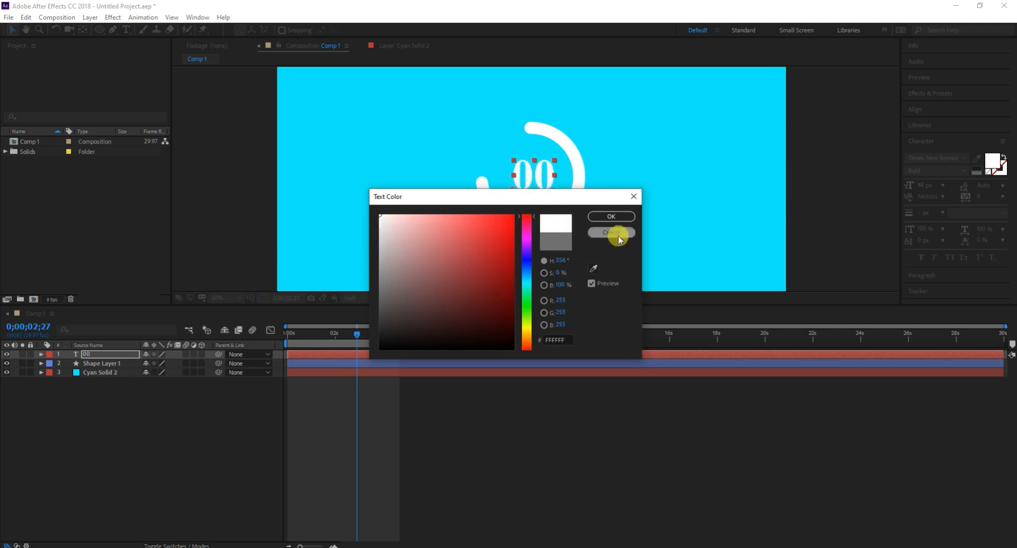
pyautogui.click(612, 216)
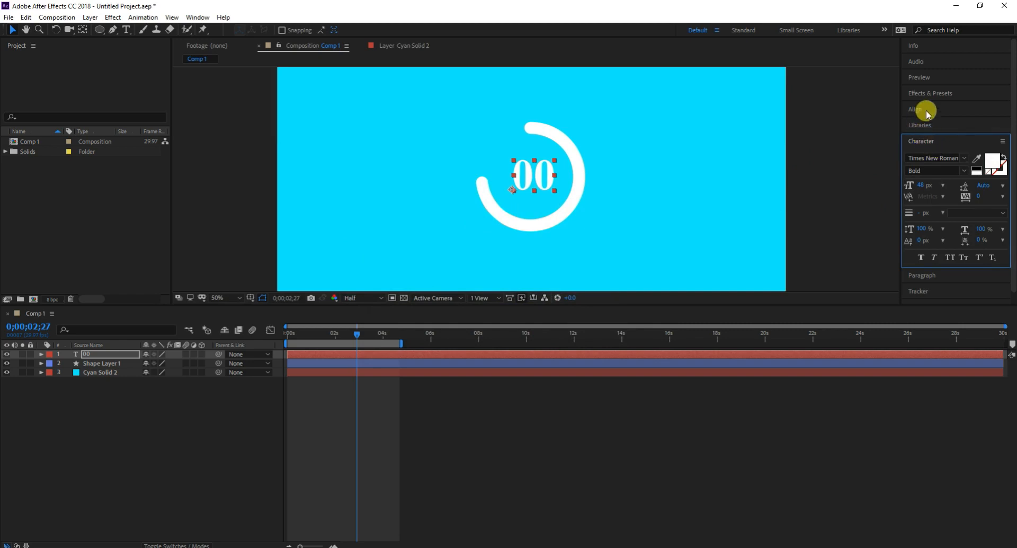
# Align the circle's shape layer to the horizontal and vertical centre of the composition.
pyautogui.click(547, 224)
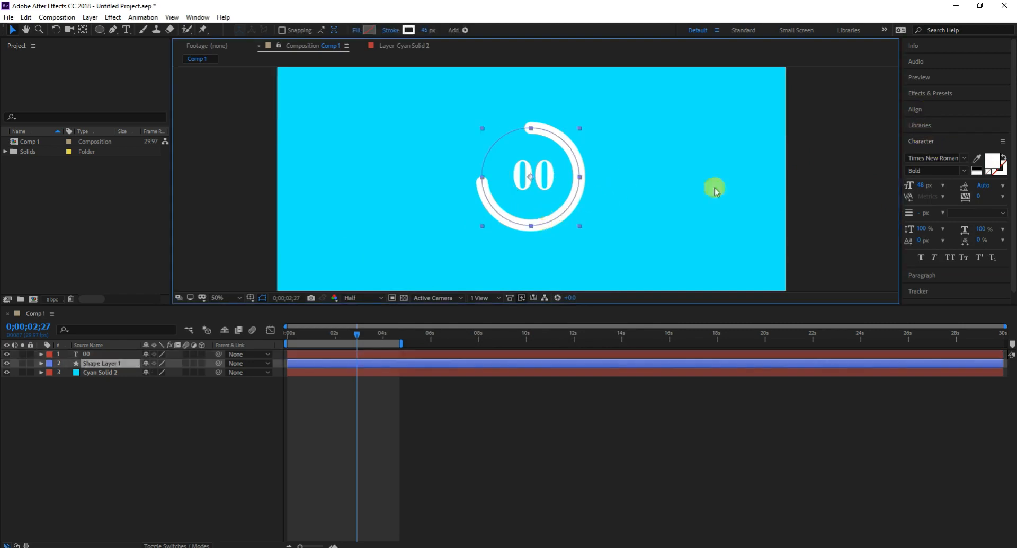
pyautogui.click(917, 111)
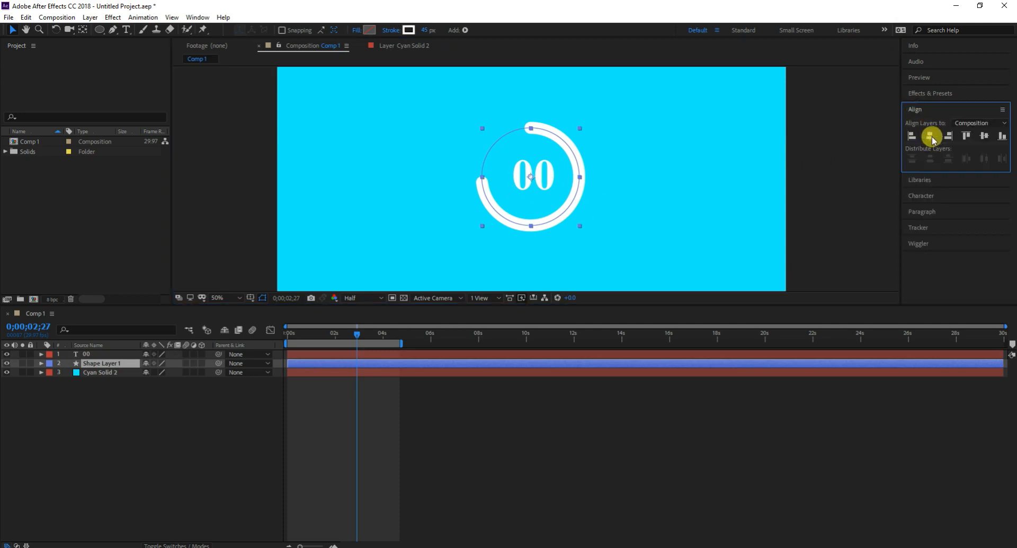
pyautogui.click(931, 136)
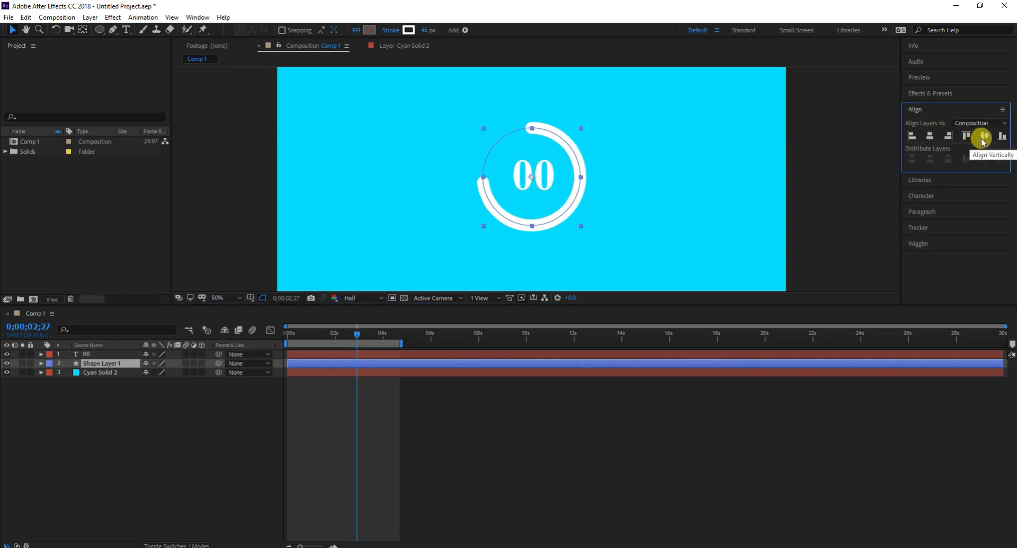
pyautogui.click(984, 136)
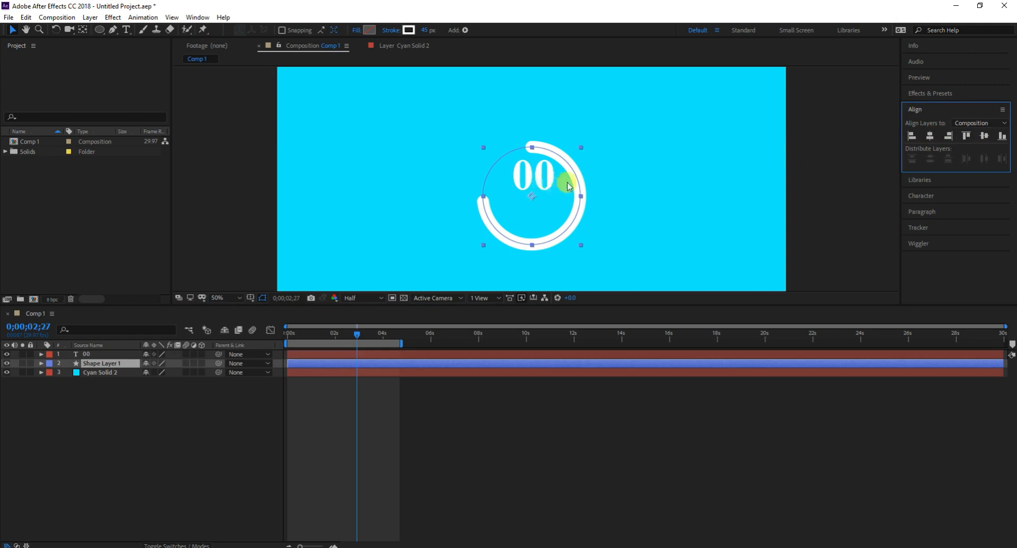
pyautogui.press(',')
pyautogui.click(527, 185)
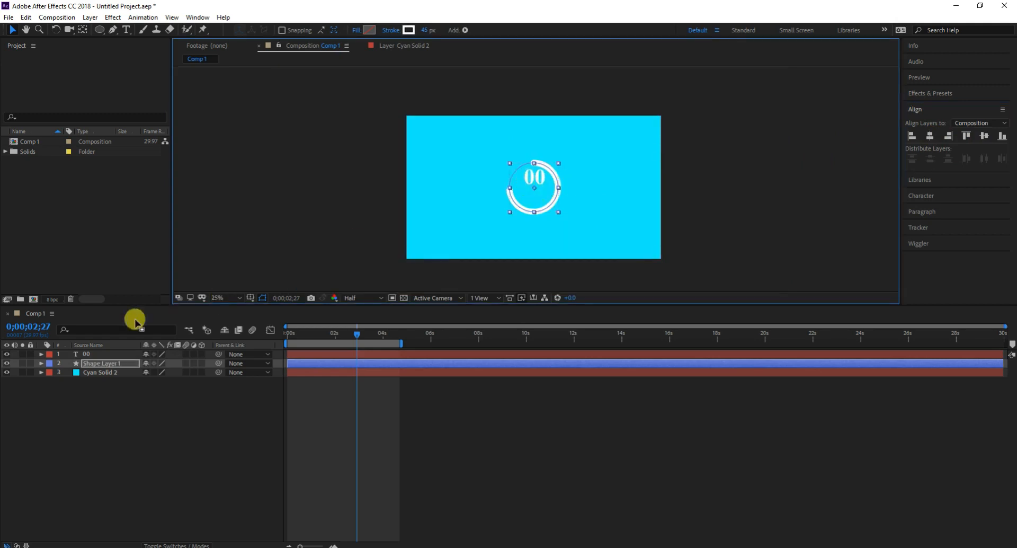
# Enlarge the "00" text slightly and align it to the horizontal and vertical centre of the composition.
pyautogui.click(90, 354)
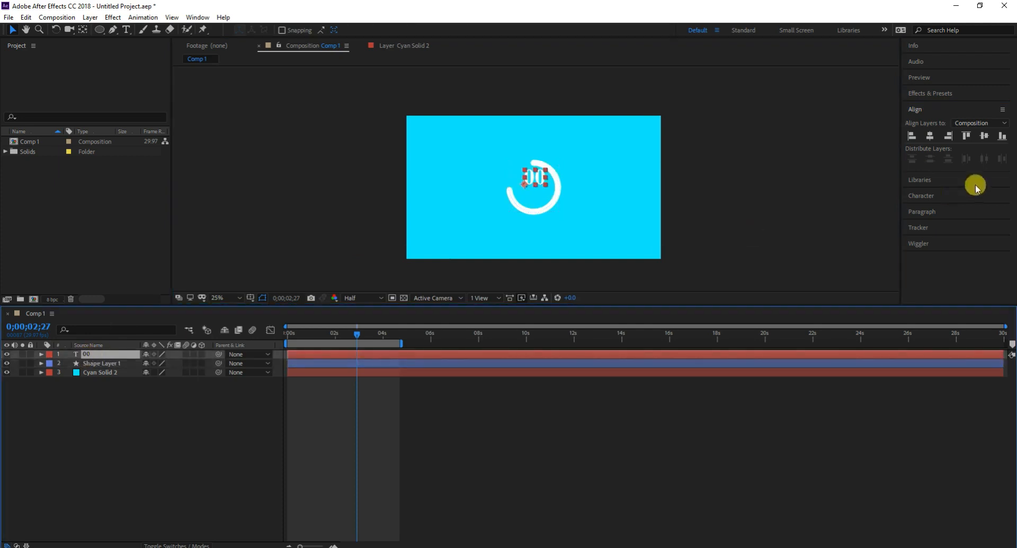
pyautogui.click(930, 135)
pyautogui.click(986, 137)
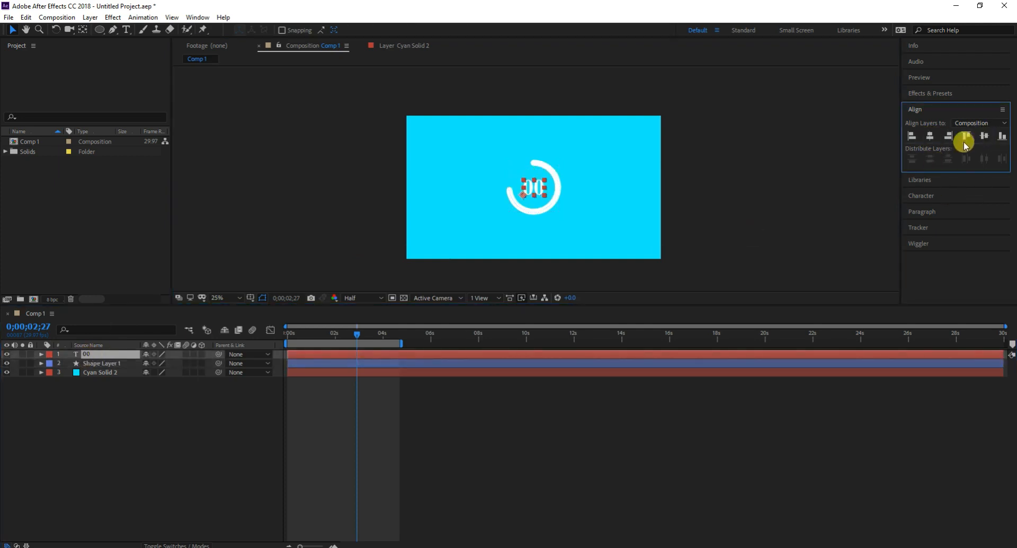
pyautogui.moveTo(546, 184); pyautogui.dragTo(553, 172)
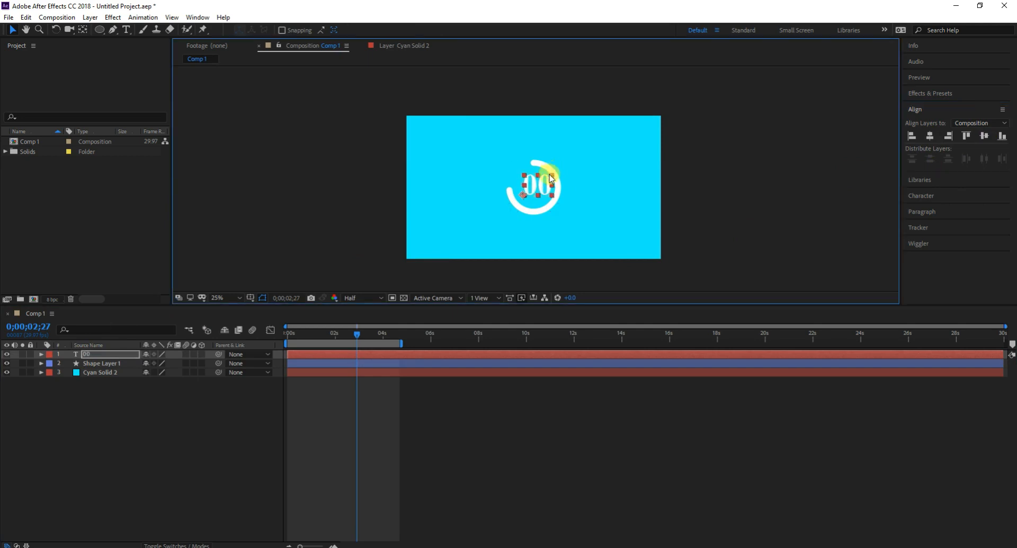
pyautogui.click(931, 137)
pyautogui.click(984, 138)
pyautogui.click(489, 405)
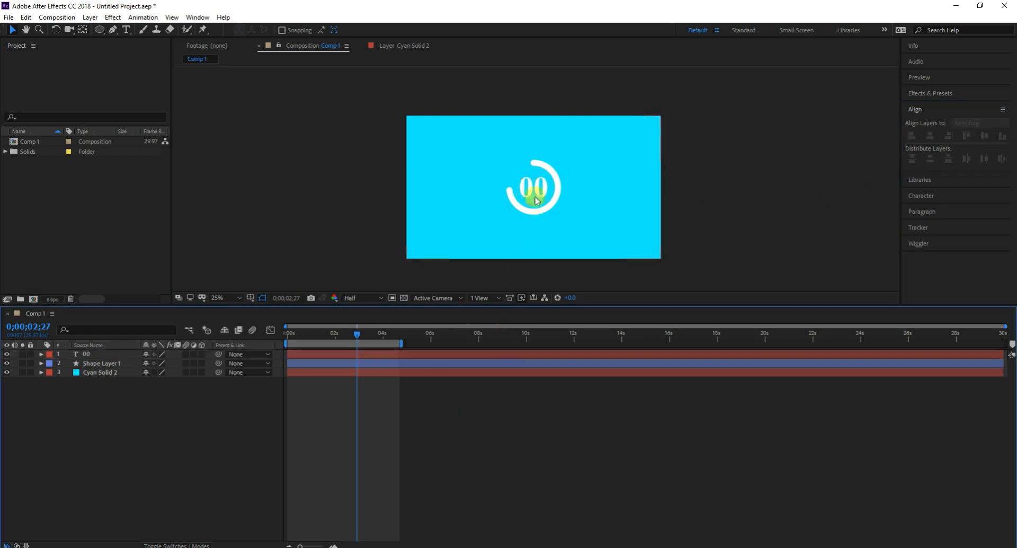
# Preview the circle-drawing animation from the start of the timeline, looking closely at the ring around the "00" text.
pyautogui.scroll(2, 530, 188)
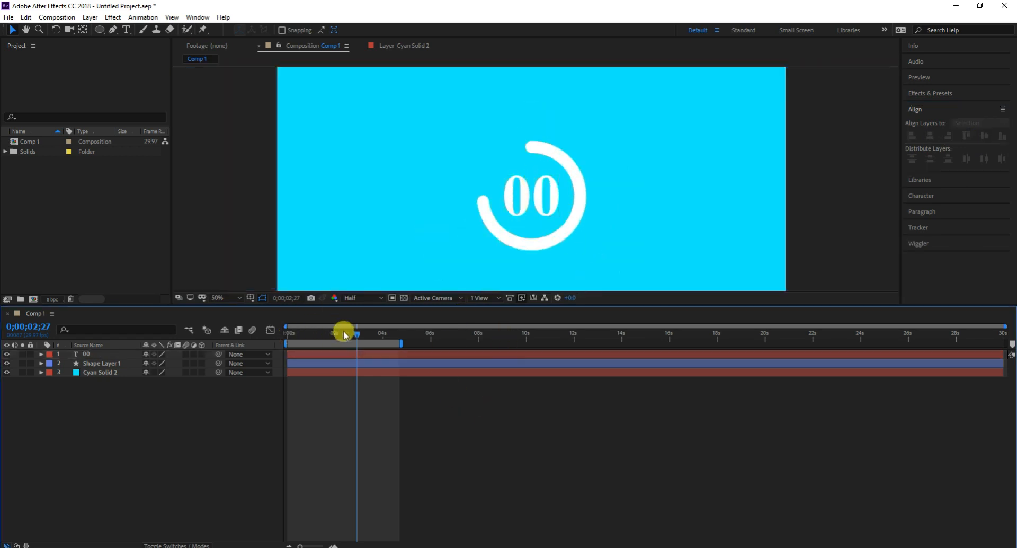
pyautogui.moveTo(356, 335); pyautogui.dragTo(197, 343)
pyautogui.press('space')
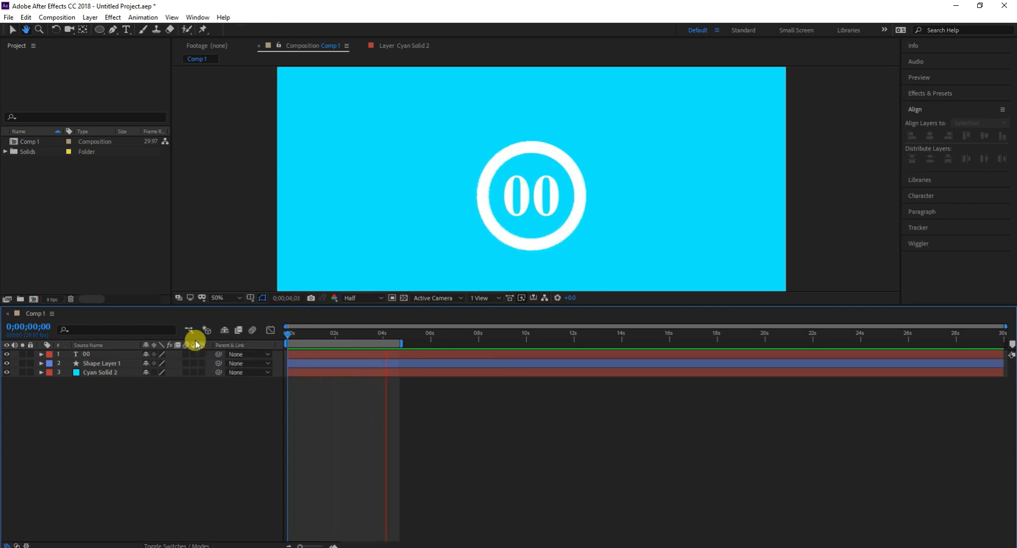
pyautogui.press('space')
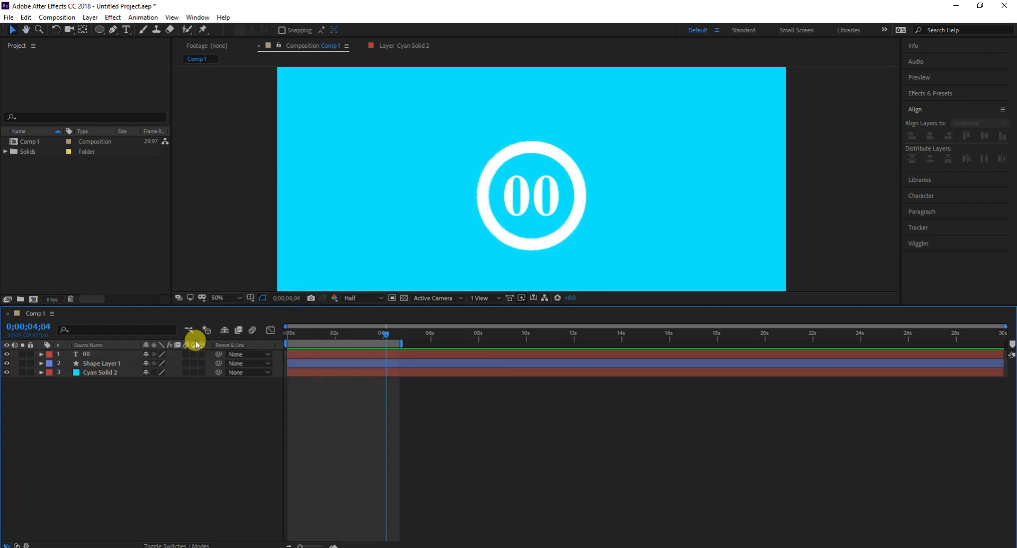
pyautogui.moveTo(386, 334); pyautogui.dragTo(265, 345)
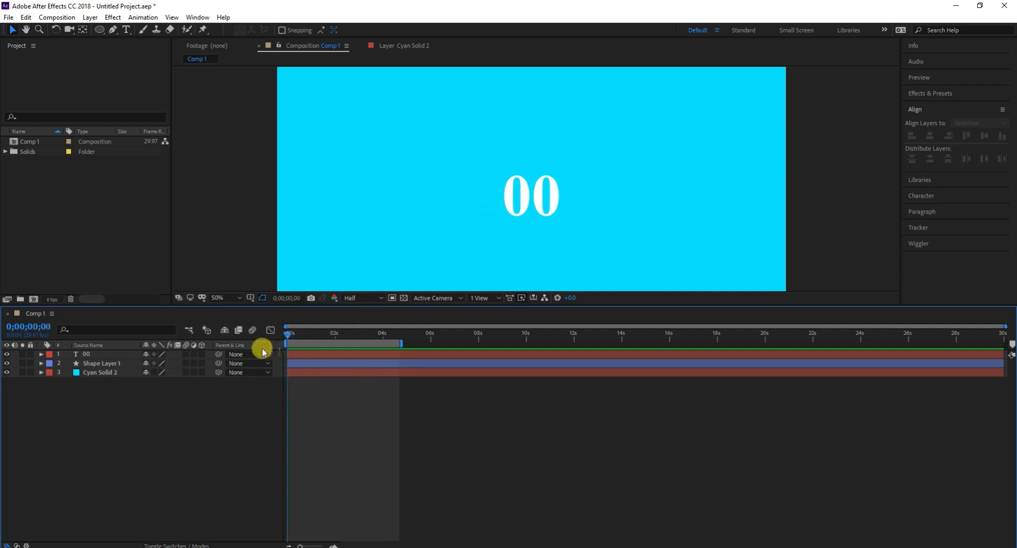
pyautogui.press('space')
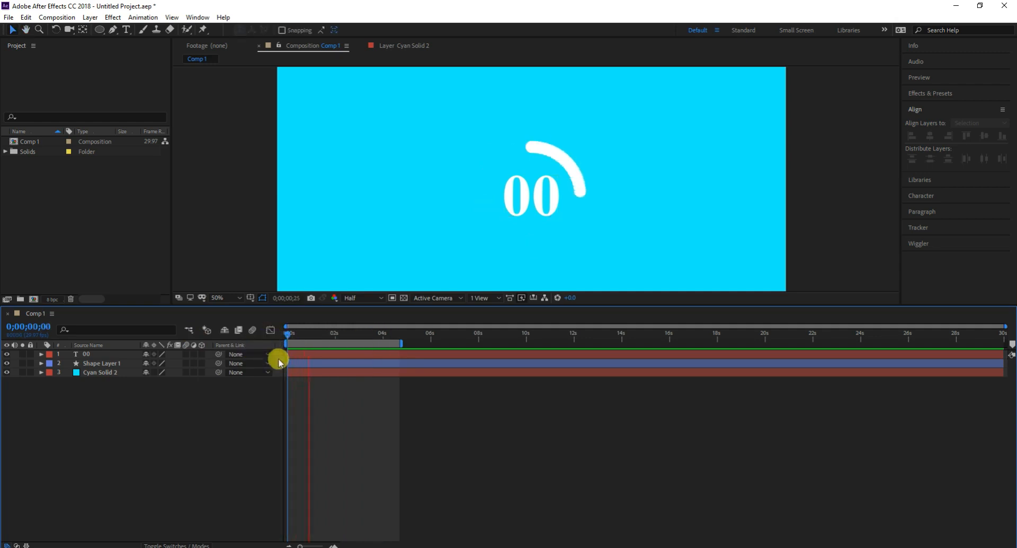
pyautogui.press('space')
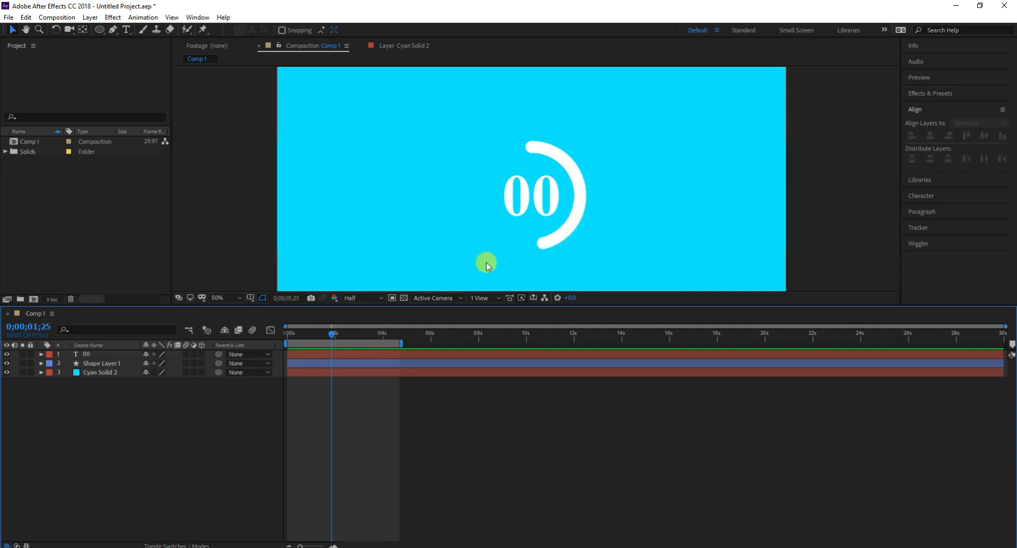
# Duplicate the circle's shape layer, Shape Layer 1.
pyautogui.click(98, 365)
pyautogui.click(103, 364)
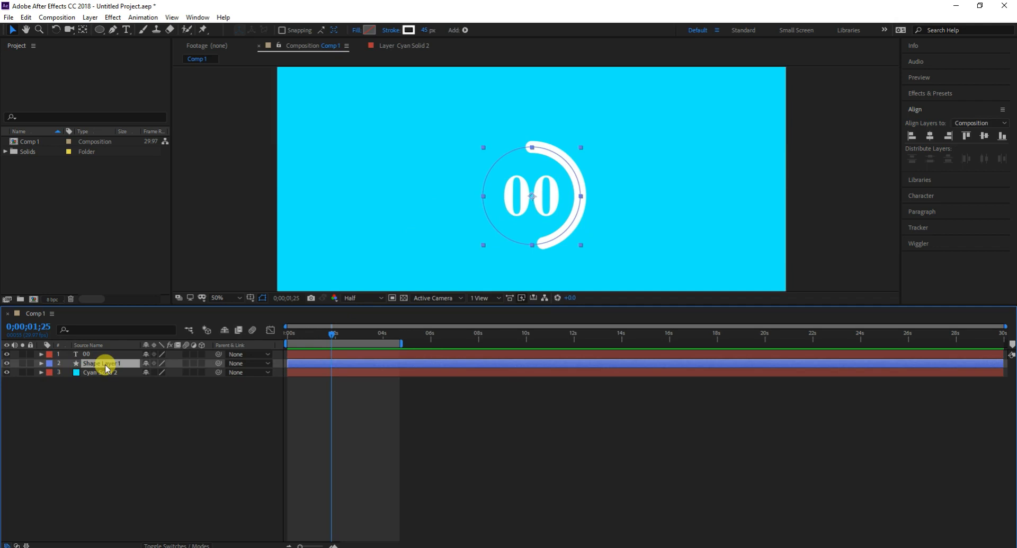
pyautogui.hotkey('ctrl', 'd')
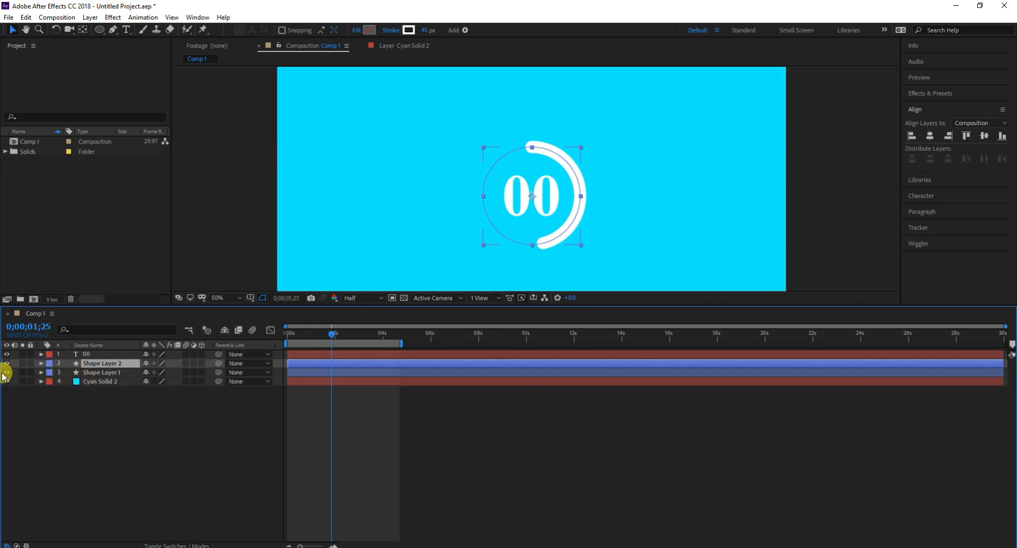
# Remove the End keyframes from Shape Layer 1's Trim Paths and set End to a constant 100%.
pyautogui.click(38, 377)
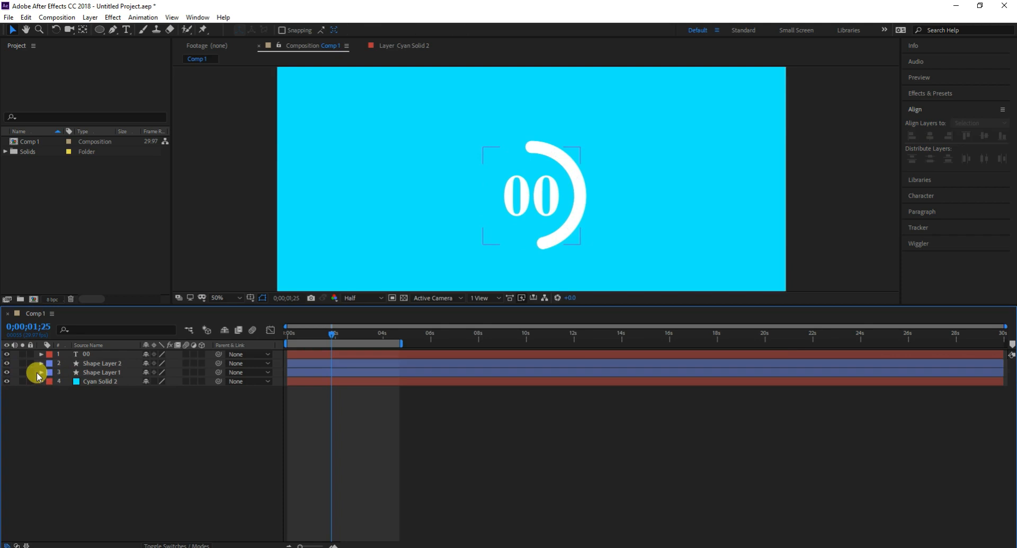
pyautogui.click(42, 373)
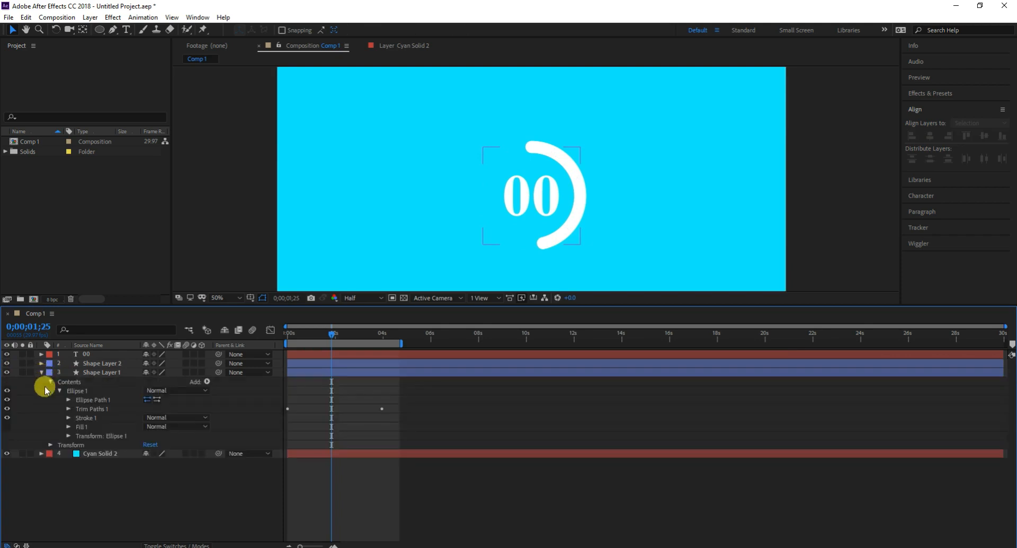
pyautogui.click(68, 410)
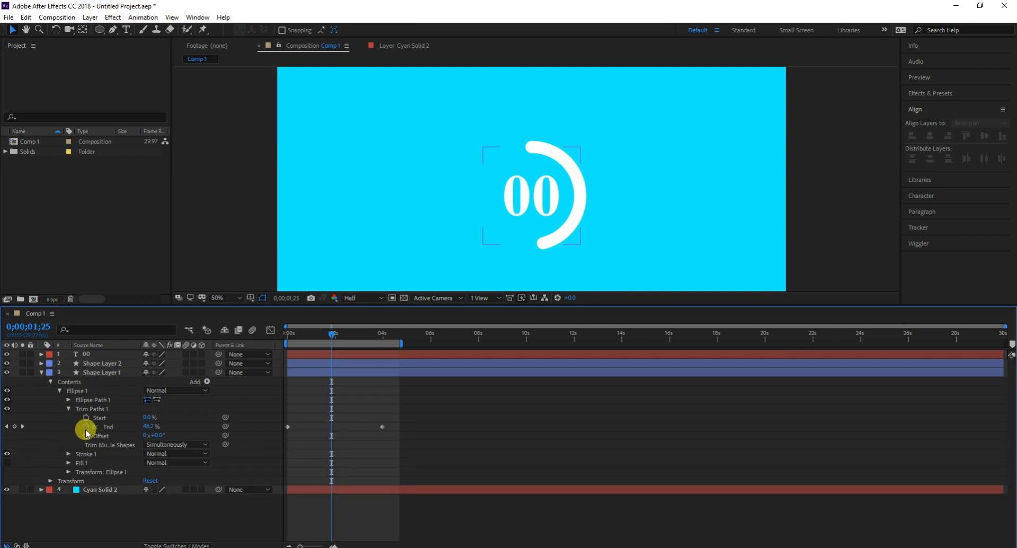
pyautogui.click(86, 429)
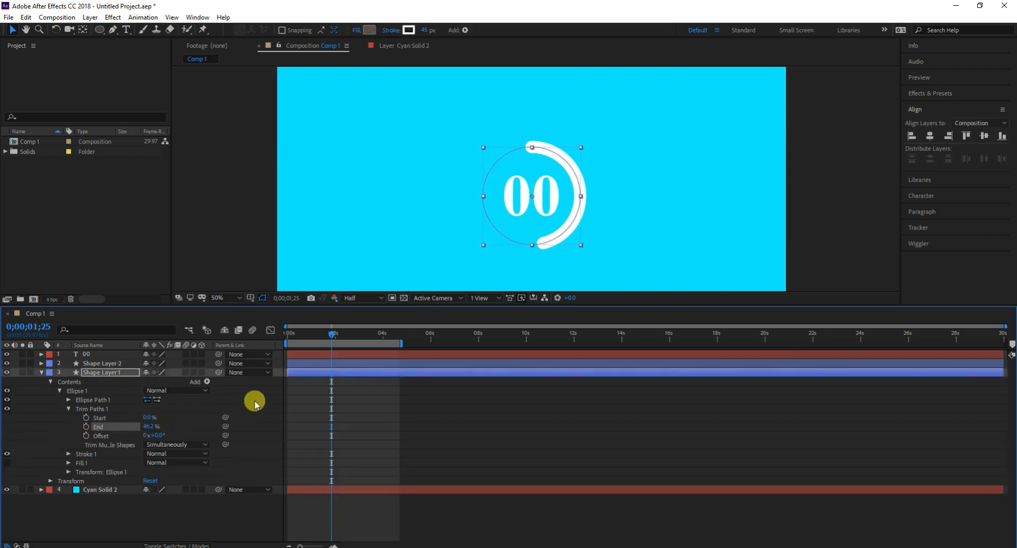
pyautogui.click(148, 427)
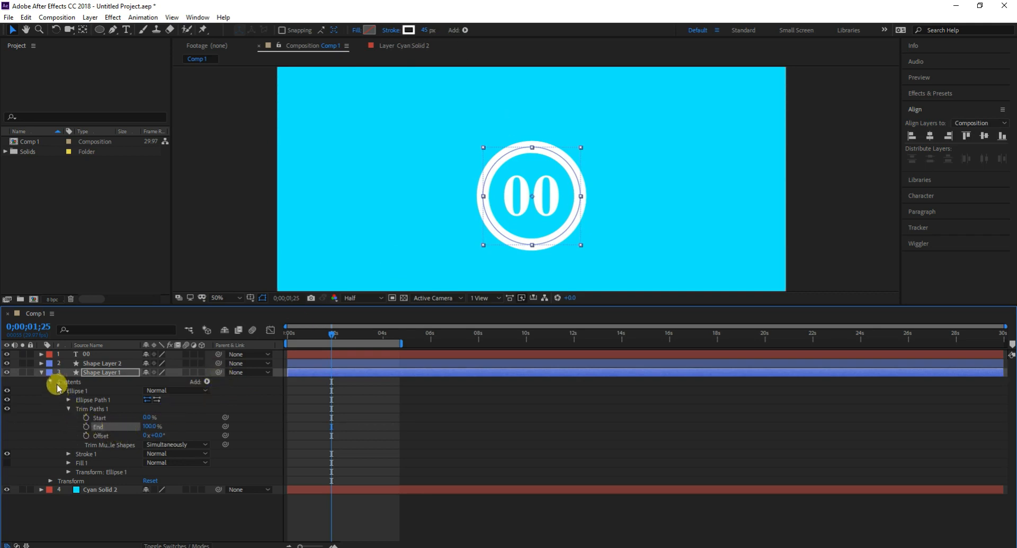
pyautogui.click(40, 372)
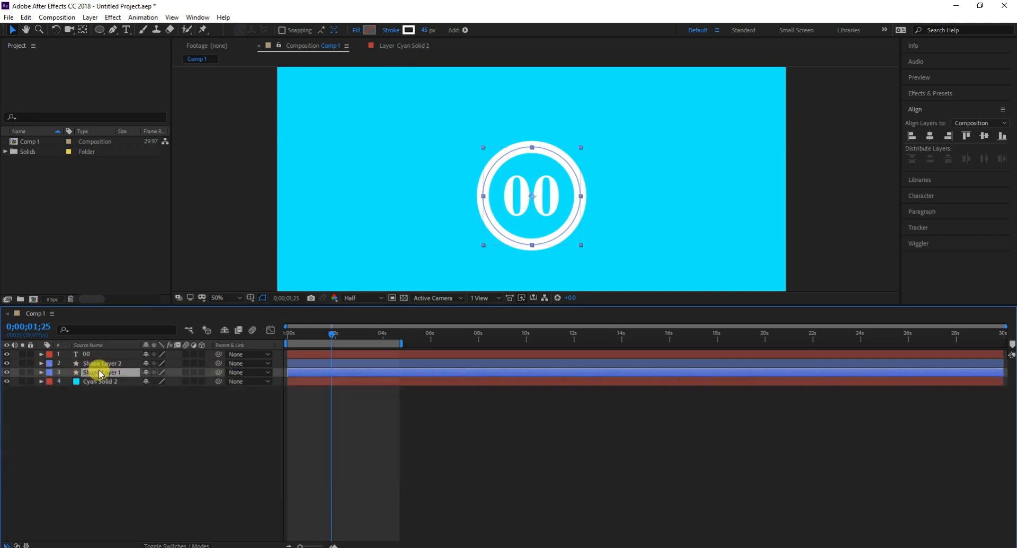
# Change Shape Layer 1's stroke colour to the muted cyan 5EC8CE and check an earlier frame.
pyautogui.click(407, 32)
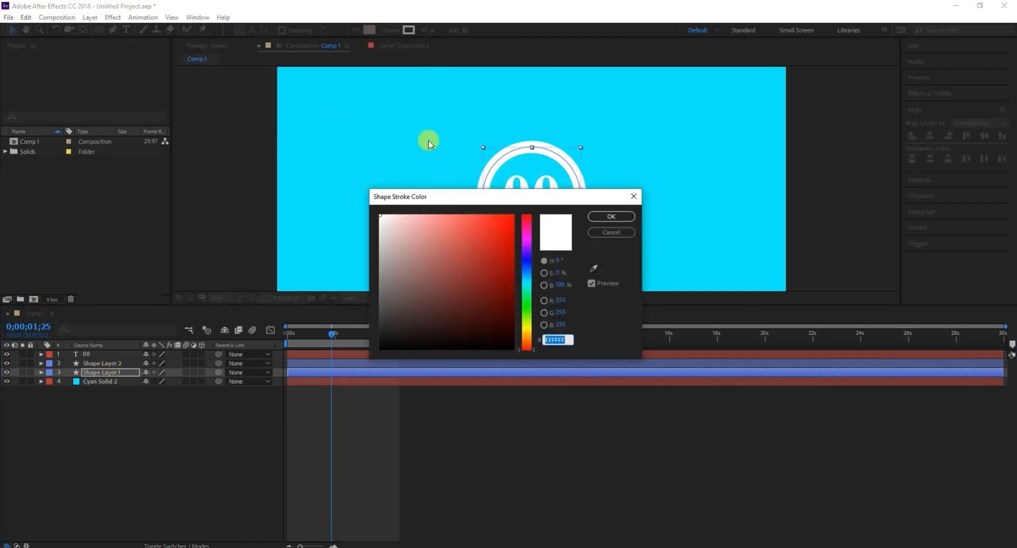
pyautogui.moveTo(490, 196); pyautogui.dragTo(673, 125)
pyautogui.click(776, 198)
pyautogui.click(415, 175)
pyautogui.moveTo(682, 151)
pyautogui.mouseDown()
pyautogui.moveTo(663, 183)
pyautogui.moveTo(659, 170)
pyautogui.moveTo(620, 168)
pyautogui.moveTo(634, 170)
pyautogui.mouseUp()
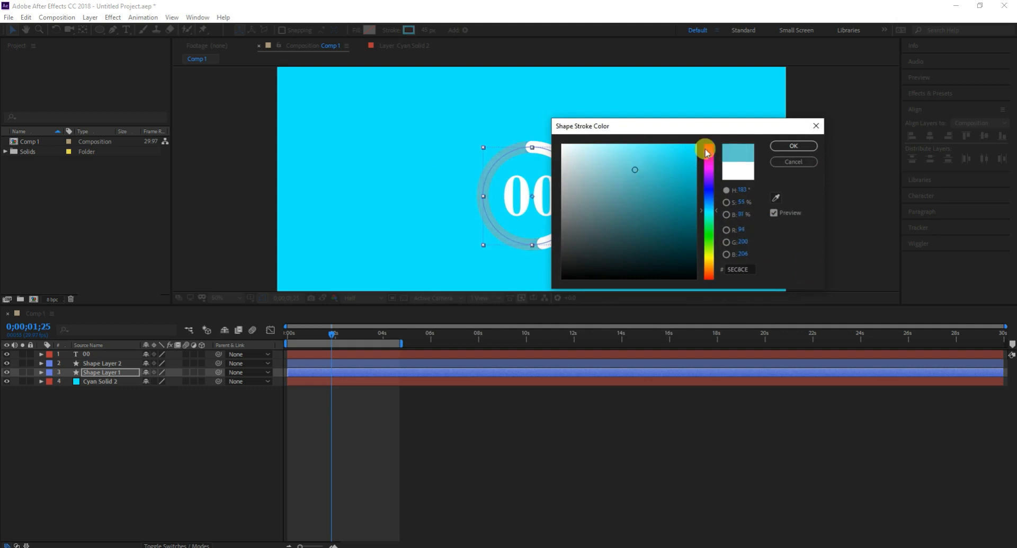
pyautogui.click(790, 148)
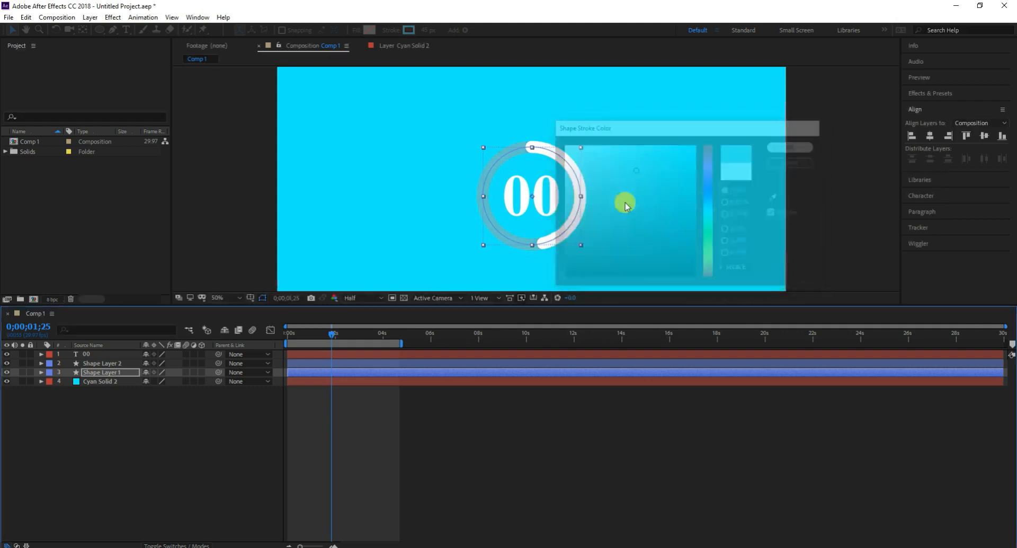
pyautogui.click(319, 336)
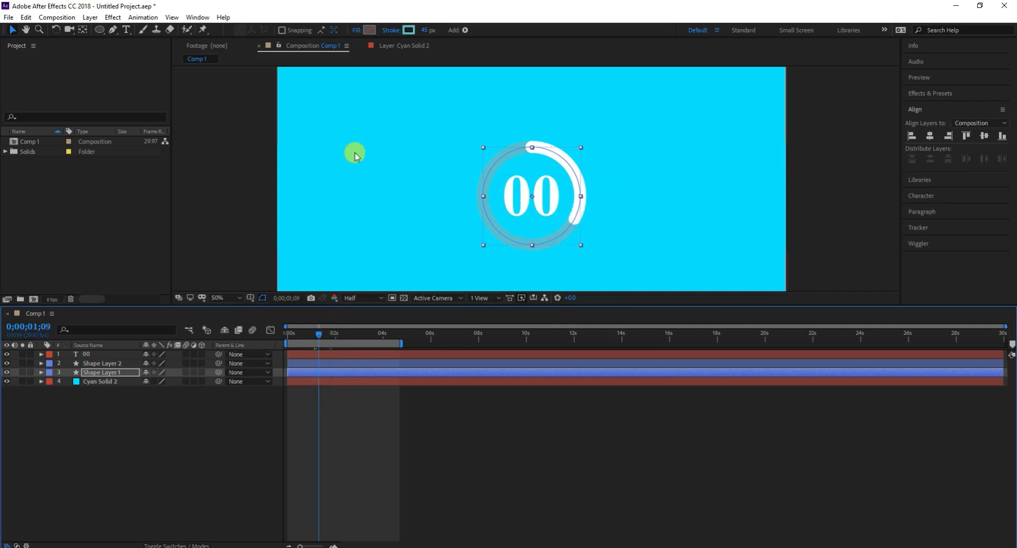
# Widen Shape Layer 1's stroke to about 76 px and preview the animation from the start.
pyautogui.click(424, 31)
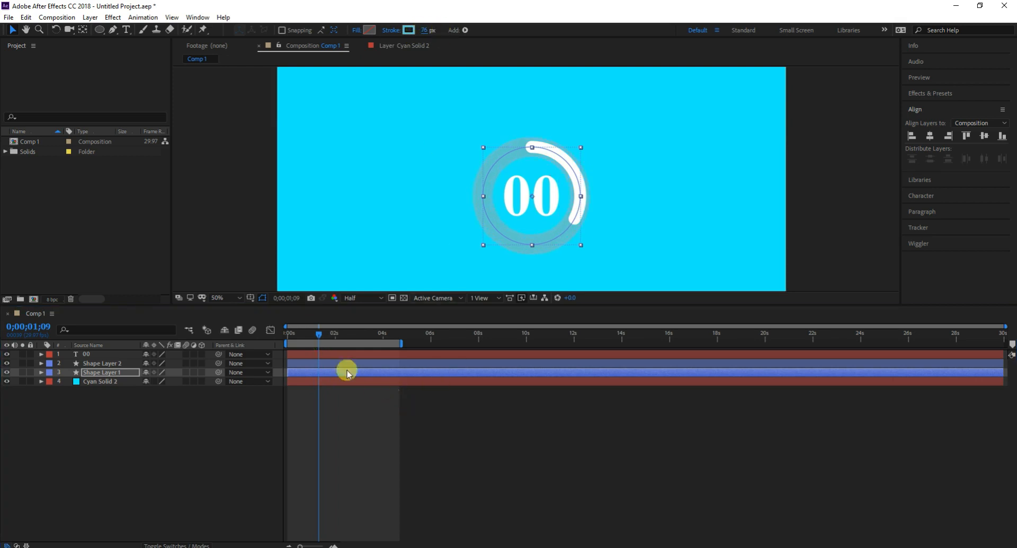
pyautogui.click(319, 336)
pyautogui.moveTo(320, 336); pyautogui.dragTo(216, 331)
pyautogui.press('space')
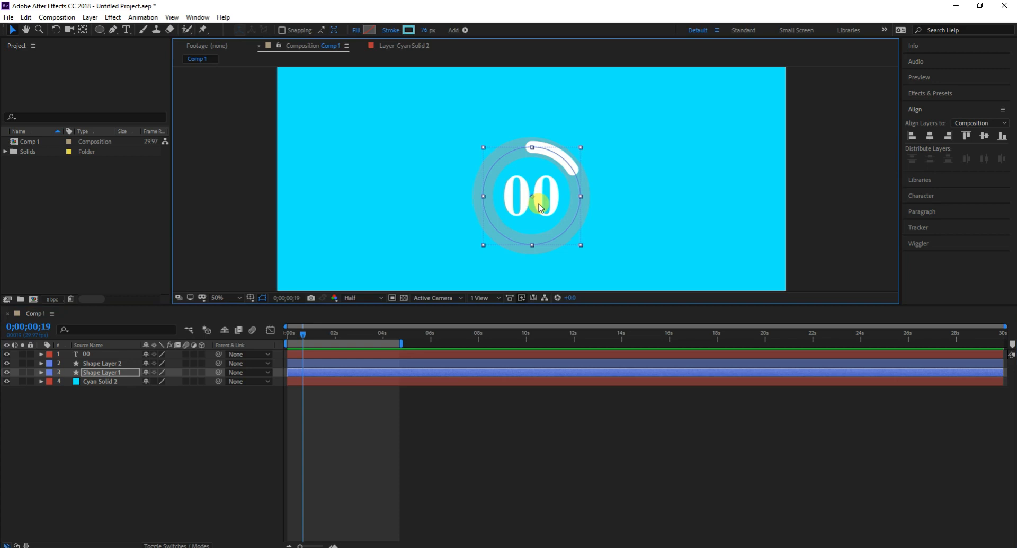
pyautogui.click(509, 405)
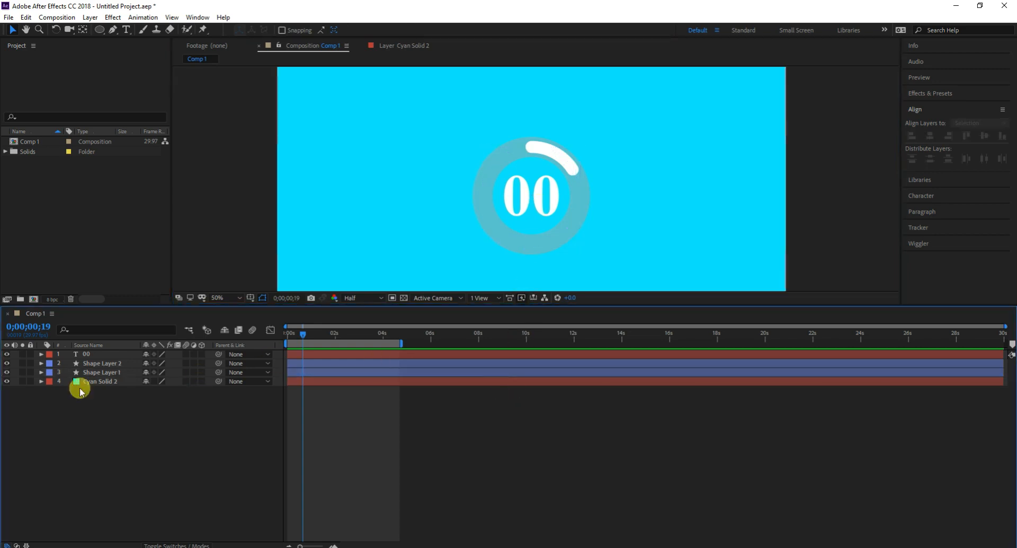
# Shrink the "00" text proportionally and recentre it horizontally and vertically in the composition.
pyautogui.click(86, 355)
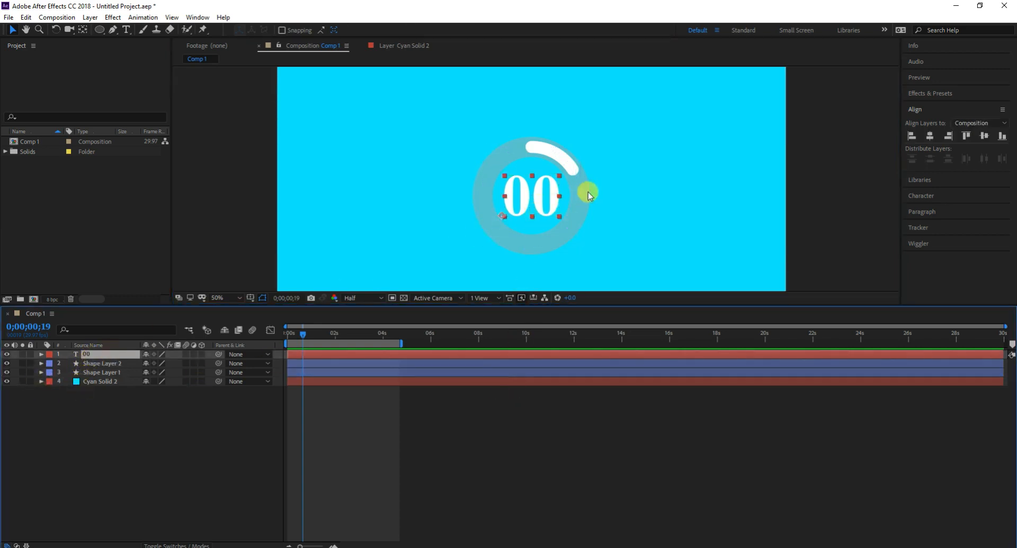
pyautogui.moveTo(560, 180); pyautogui.dragTo(550, 191)
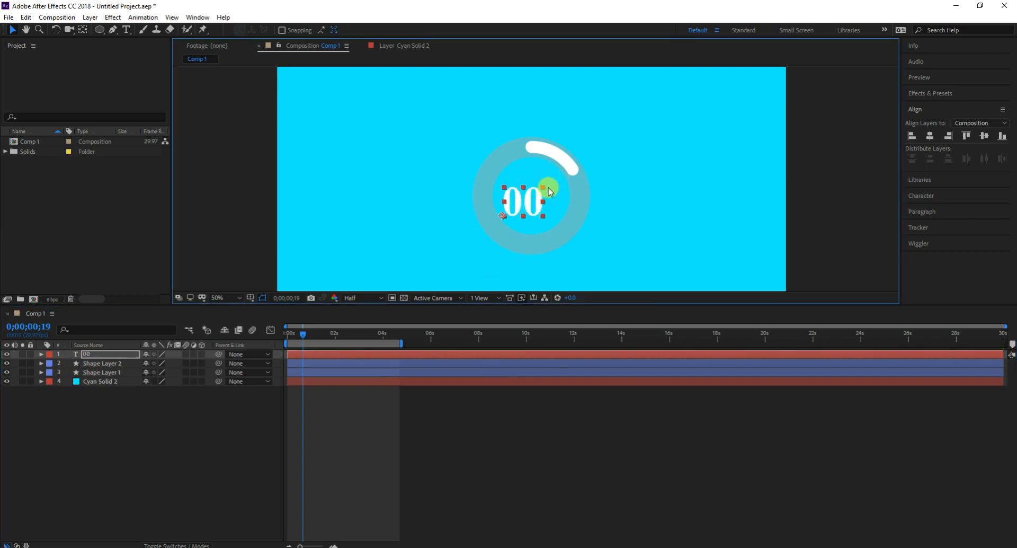
pyautogui.click(930, 136)
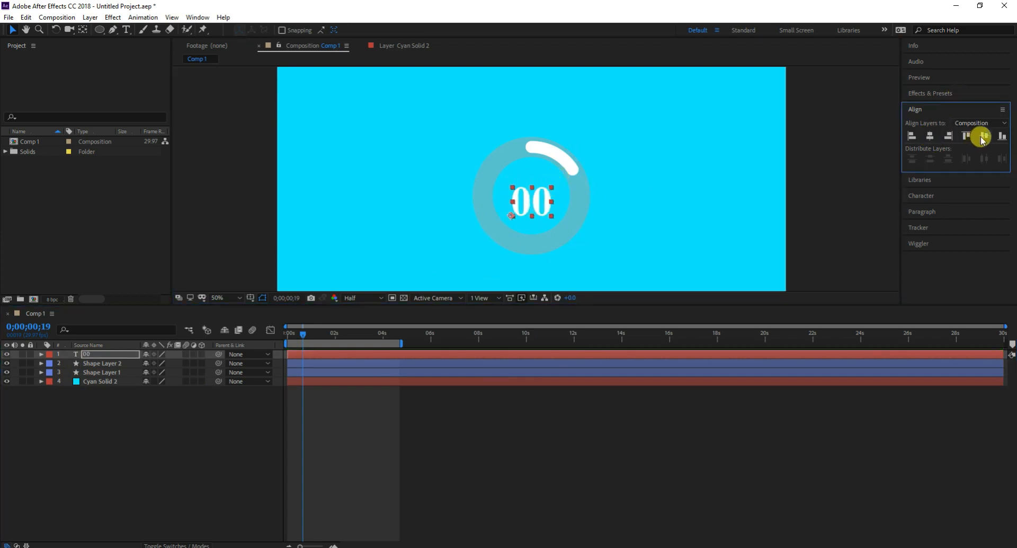
pyautogui.click(983, 137)
pyautogui.click(525, 457)
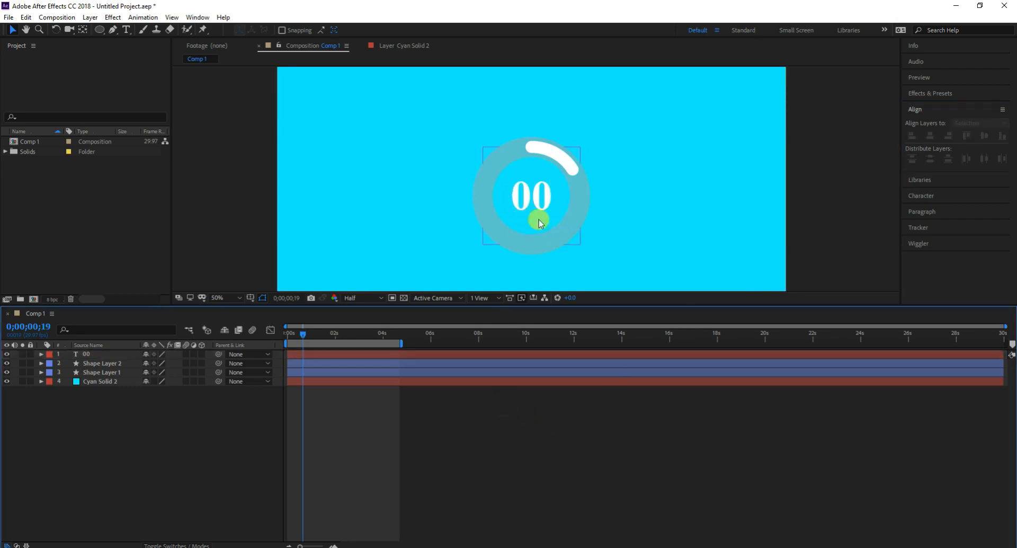
pyautogui.click(543, 196)
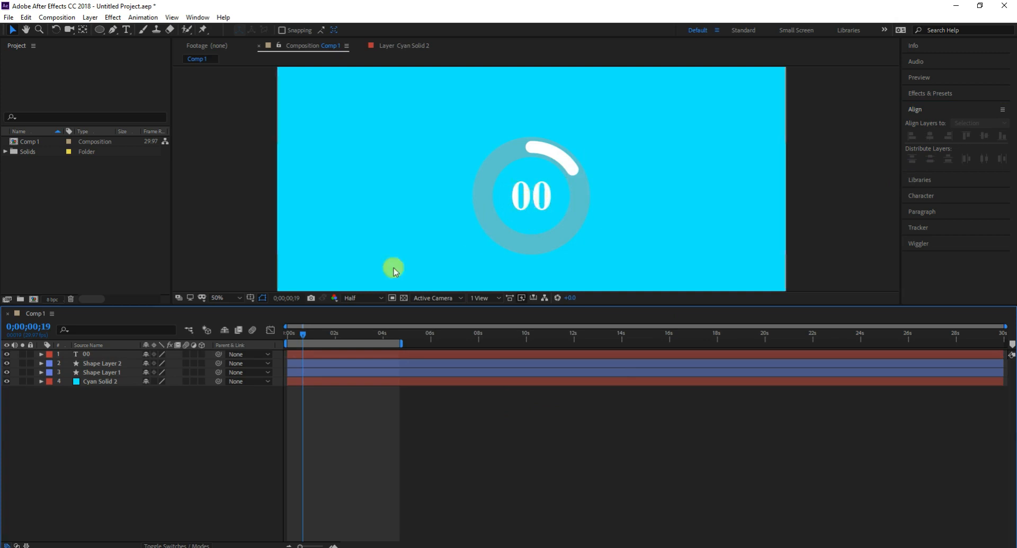
# Link the "00" layer's Source Text to the animated Trim Paths End value of Shape Layer 2.
pyautogui.click(42, 354)
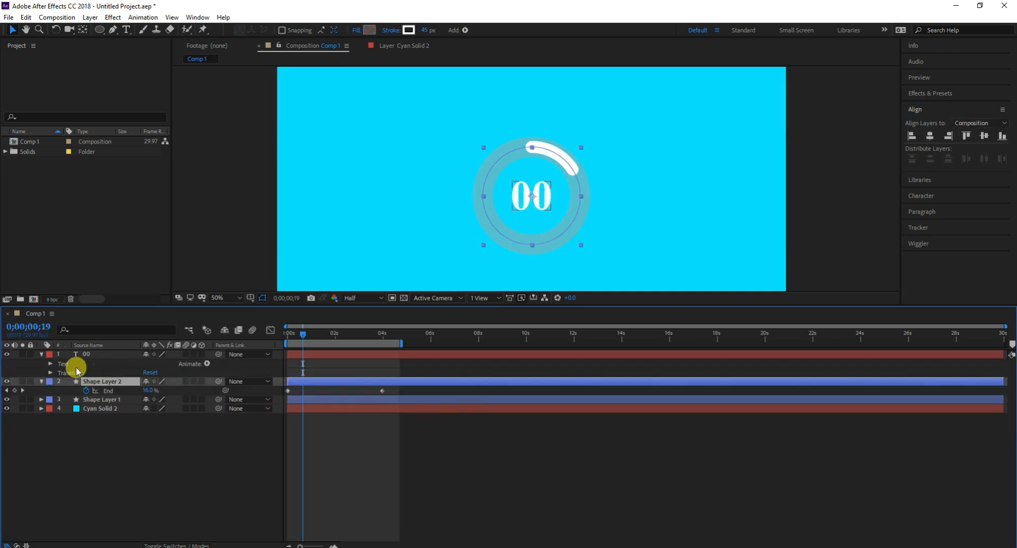
pyautogui.click(49, 364)
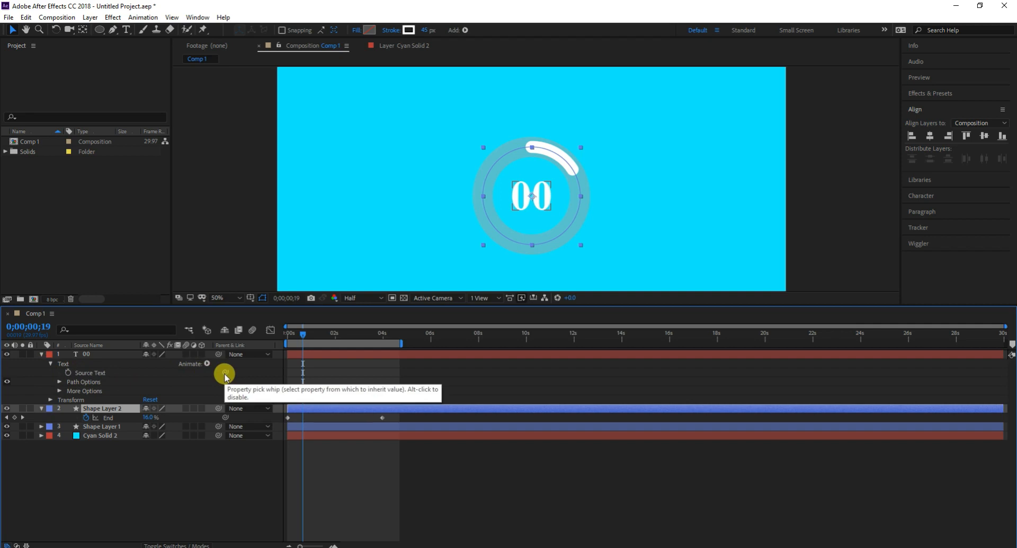
pyautogui.moveTo(226, 376); pyautogui.dragTo(127, 418)
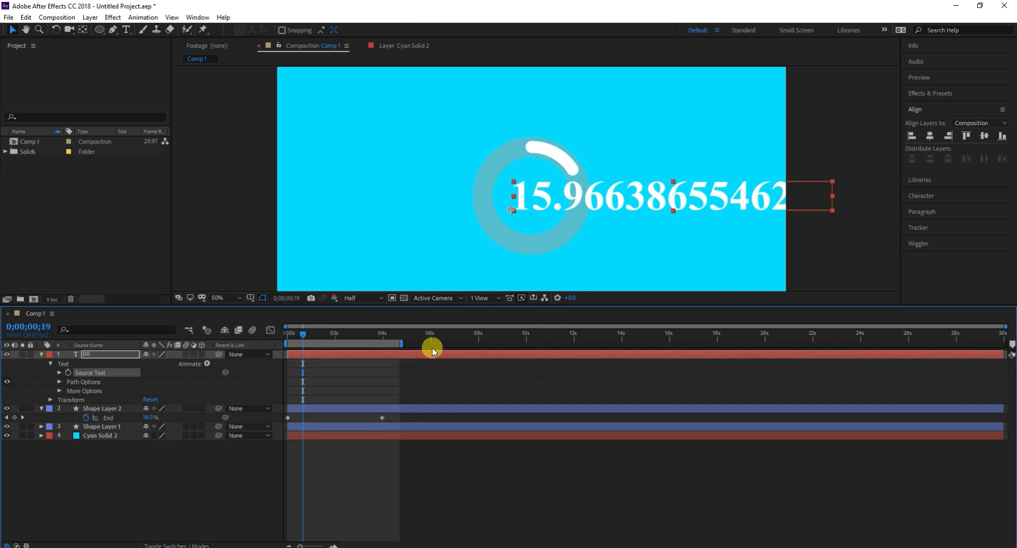
# Preview the linked counter text from the start, and collapse the layers' expanded properties.
pyautogui.moveTo(303, 335); pyautogui.dragTo(263, 344)
pyautogui.press('space')
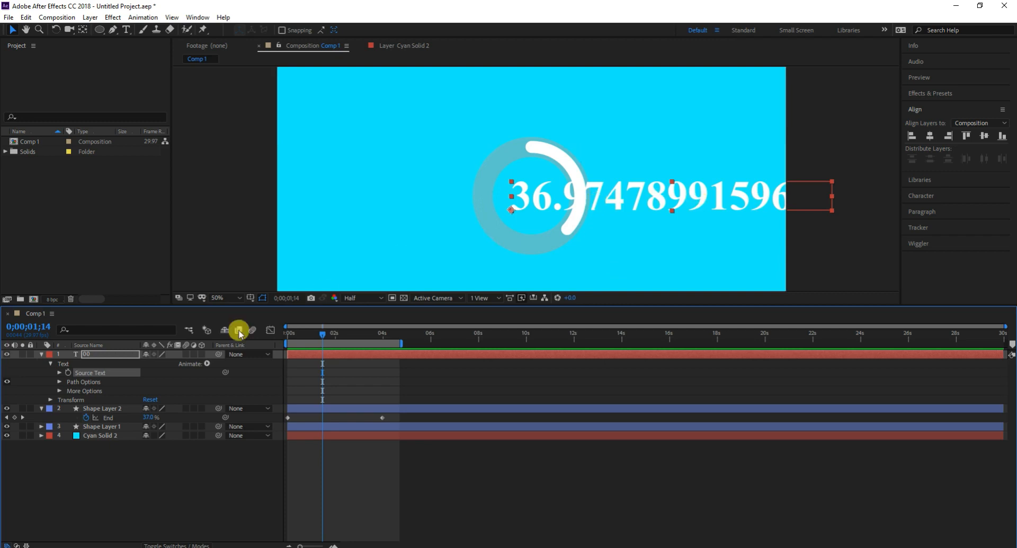
pyautogui.click(40, 354)
pyautogui.click(32, 365)
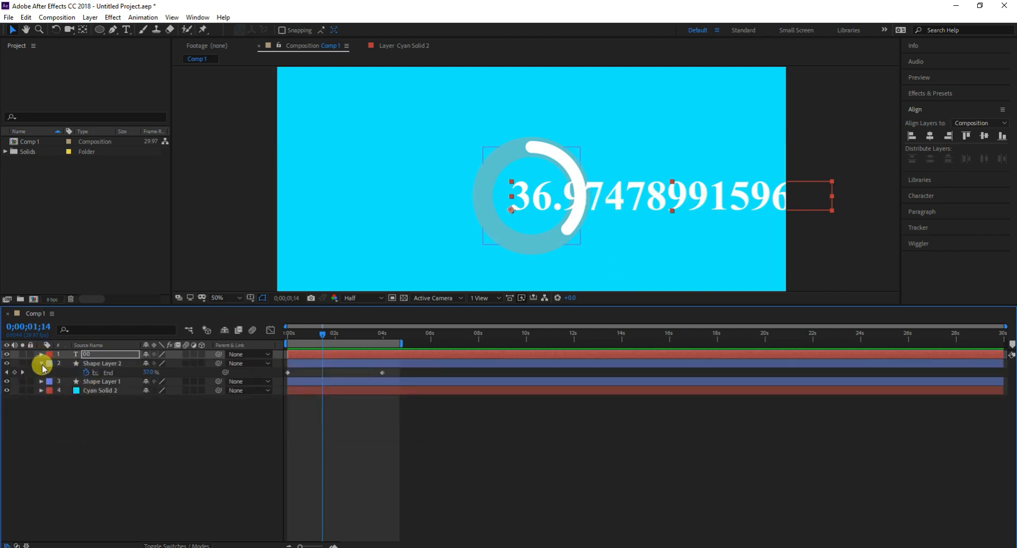
# Apply the expression Math.round(value) to the Trim Paths End property of Shape Layer 2.
pyautogui.click(41, 365)
pyautogui.click(89, 363)
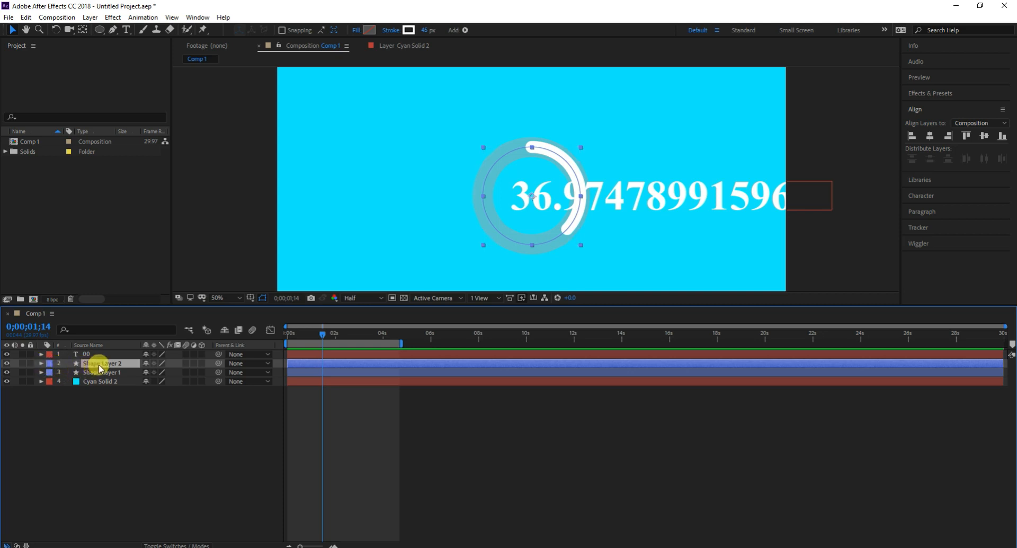
pyautogui.press('u')
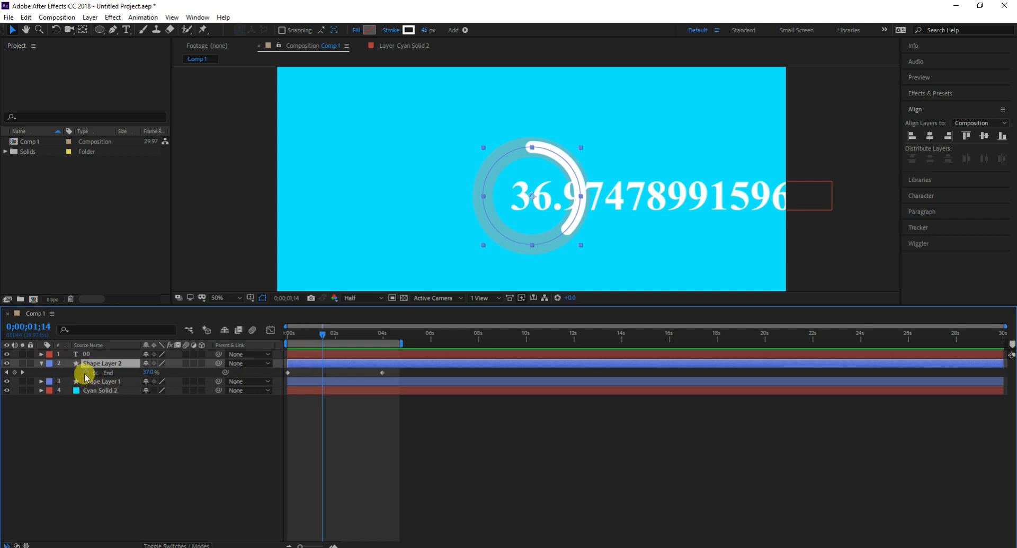
pyautogui.keyDown('alt'); pyautogui.click(86, 373); pyautogui.keyUp('alt')
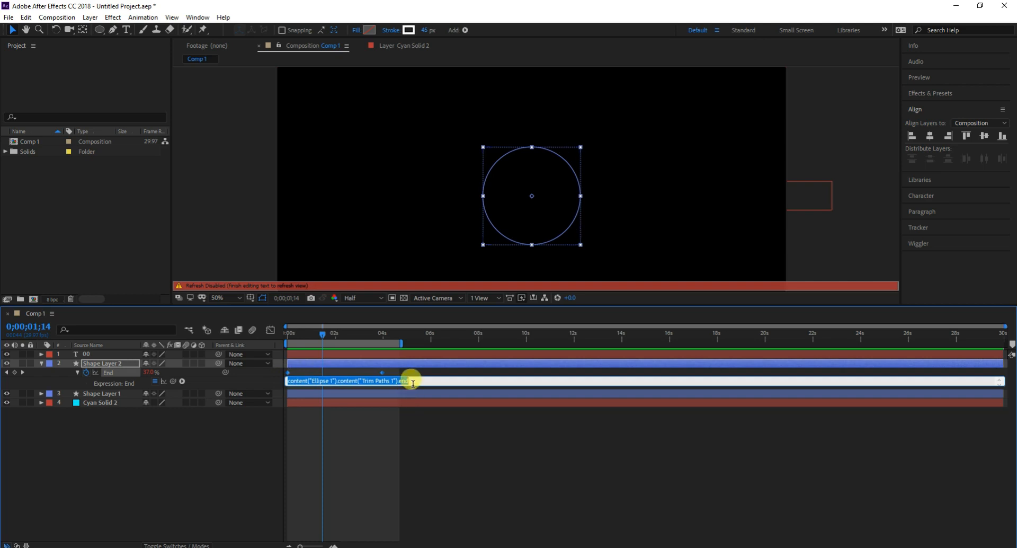
pyautogui.press('KP_Enter')
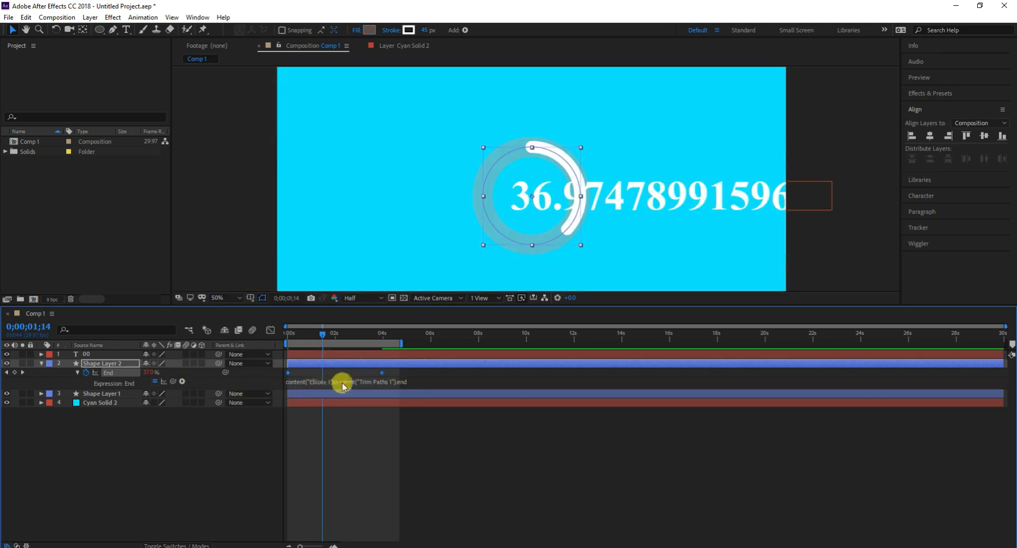
pyautogui.click(181, 382)
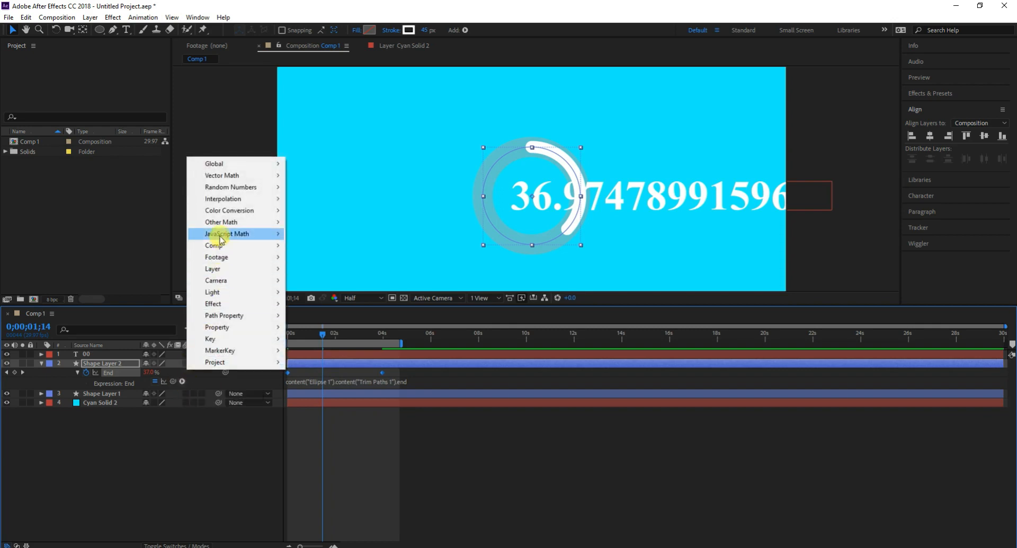
pyautogui.moveTo(202, 237)
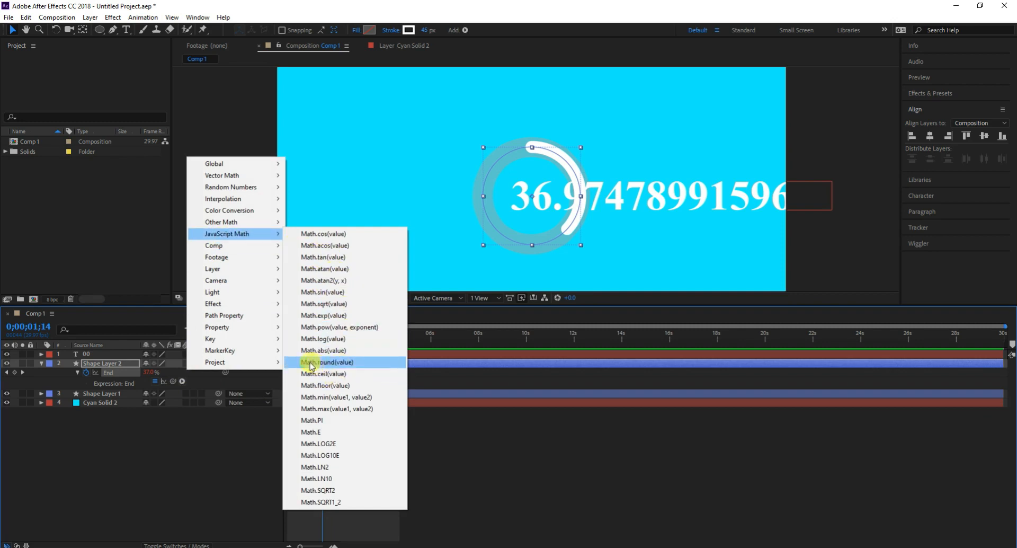
pyautogui.click(330, 363)
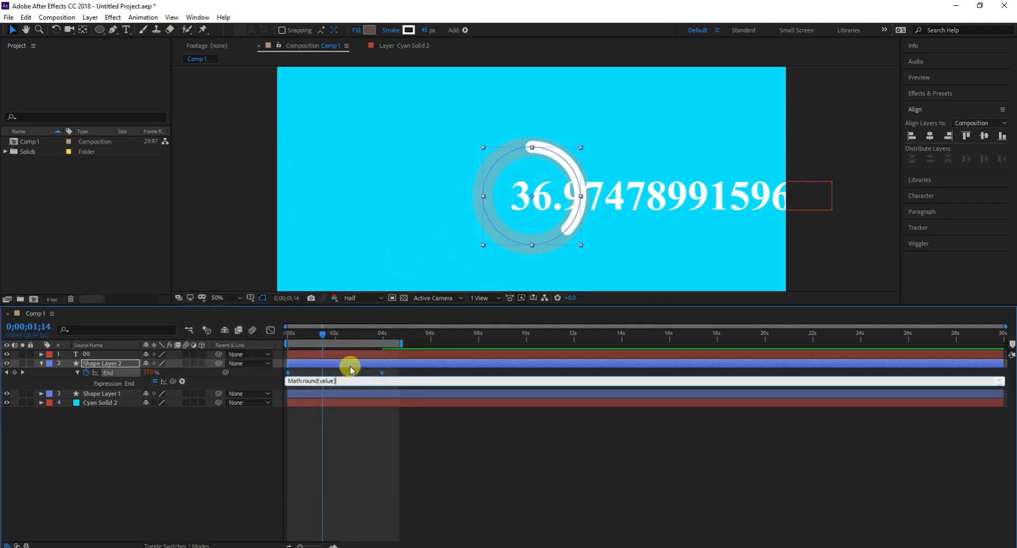
# Preview the rounded counter together with the circle's progress from the start of the composition.
pyautogui.moveTo(322, 331); pyautogui.dragTo(261, 332)
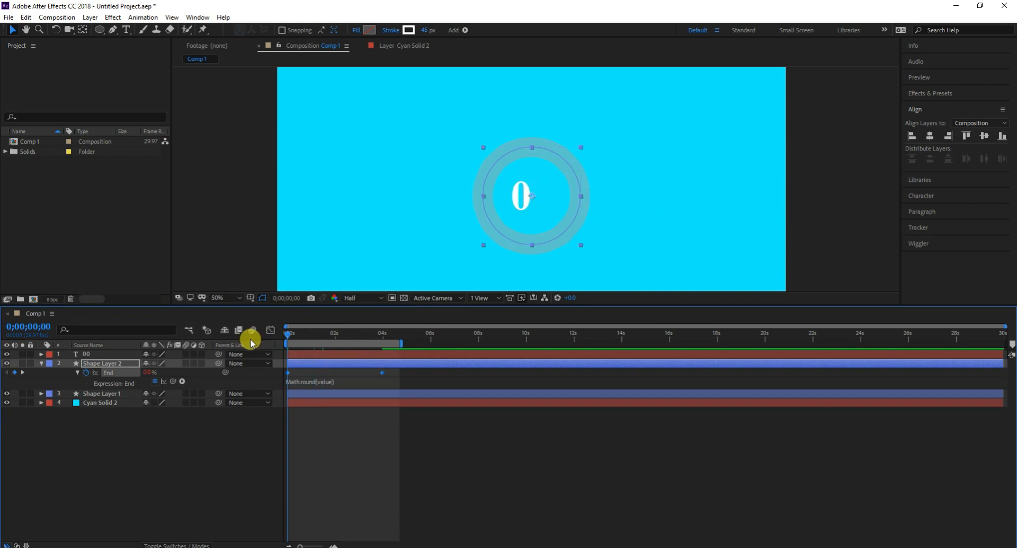
pyautogui.press('space')
pyautogui.press('space')
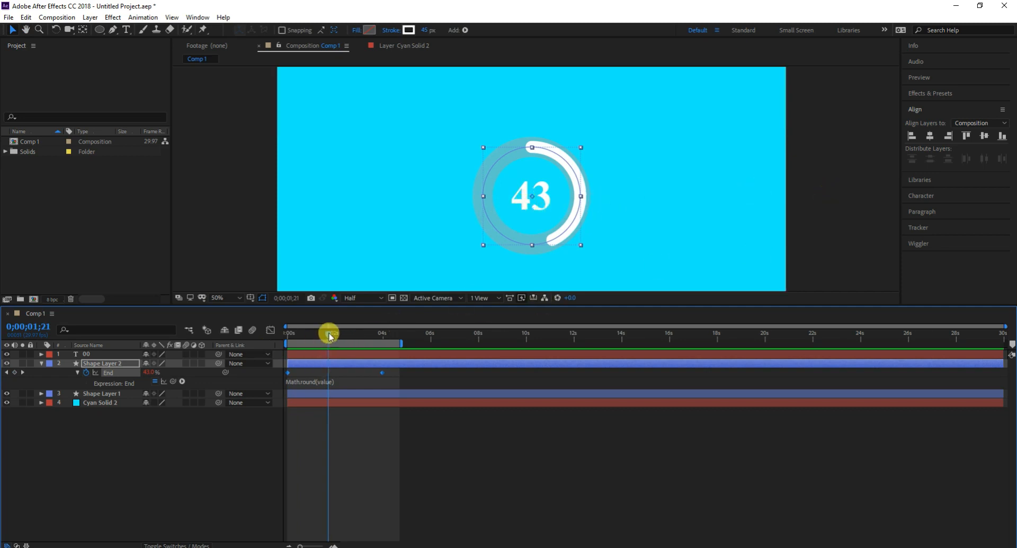
pyautogui.moveTo(328, 335); pyautogui.dragTo(256, 339)
pyautogui.press('space')
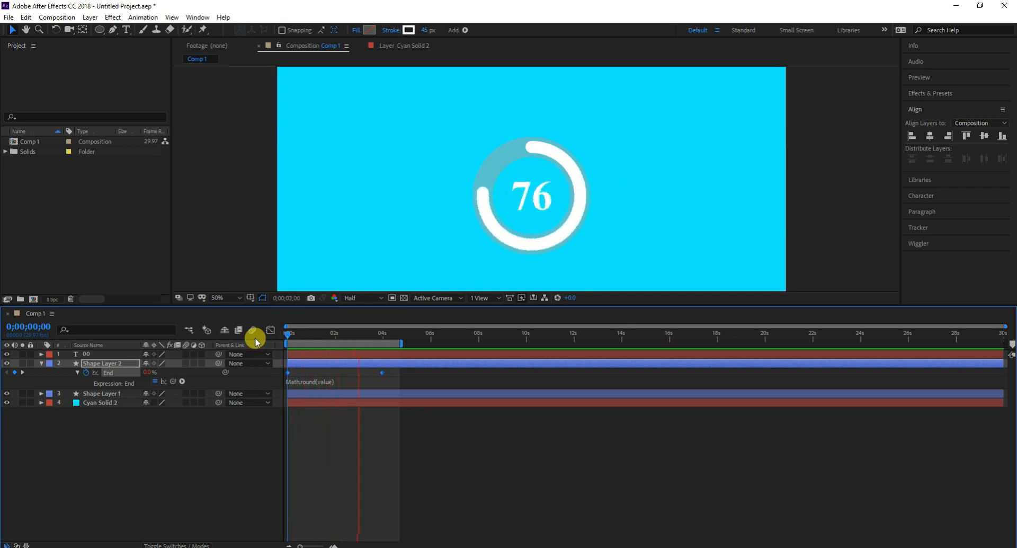
pyautogui.press('space')
pyautogui.press('space')
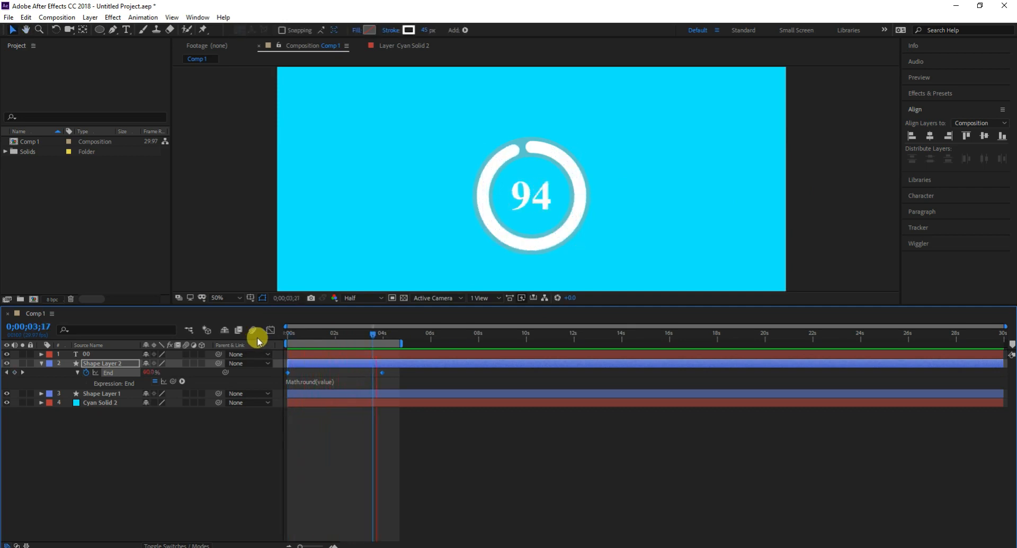
pyautogui.press('space')
pyautogui.press('space')
pyautogui.press('space')
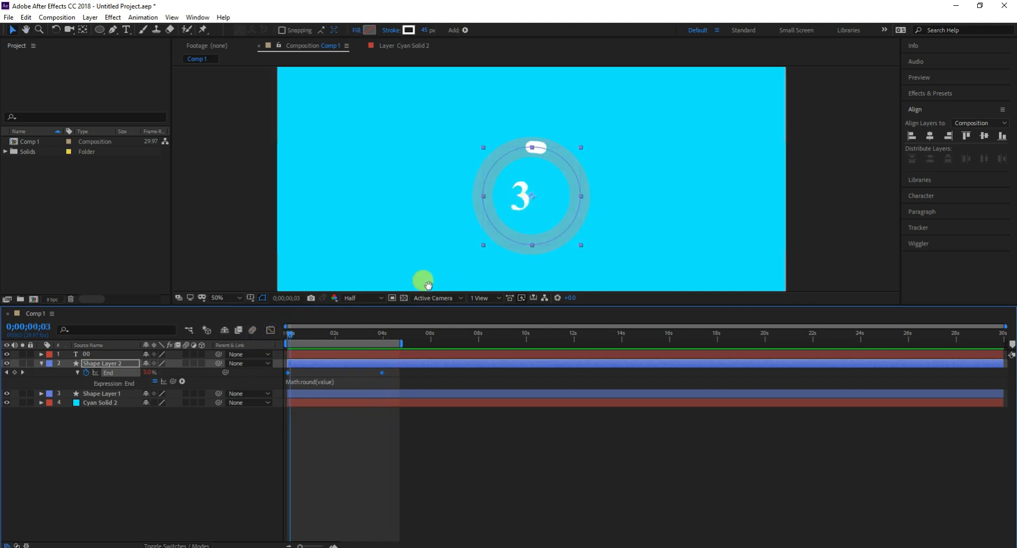
pyautogui.press('space')
pyautogui.press('space')
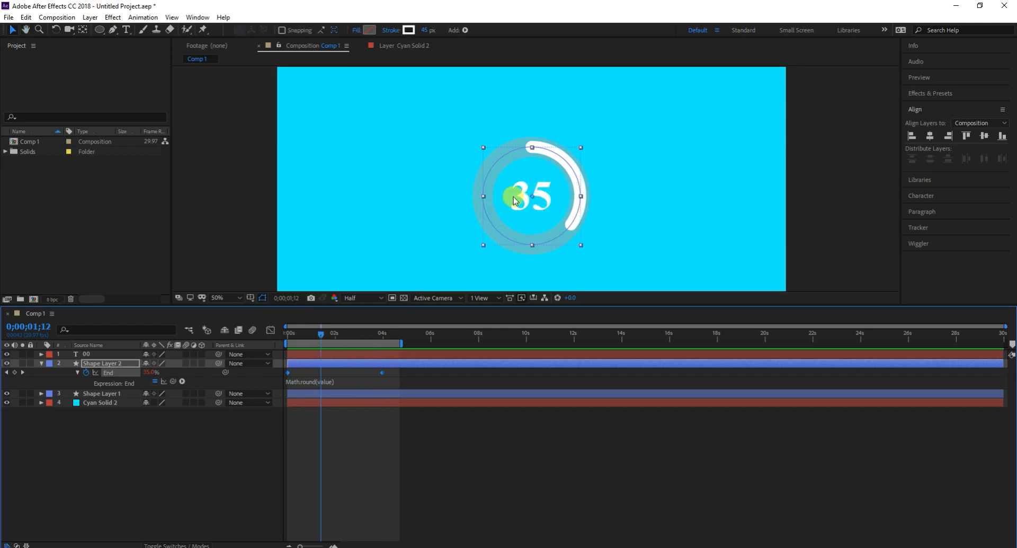
# Shrink the "00" counter text proportionally to about two-thirds size and centre it horizontally and vertically in the composition.
pyautogui.click(523, 192)
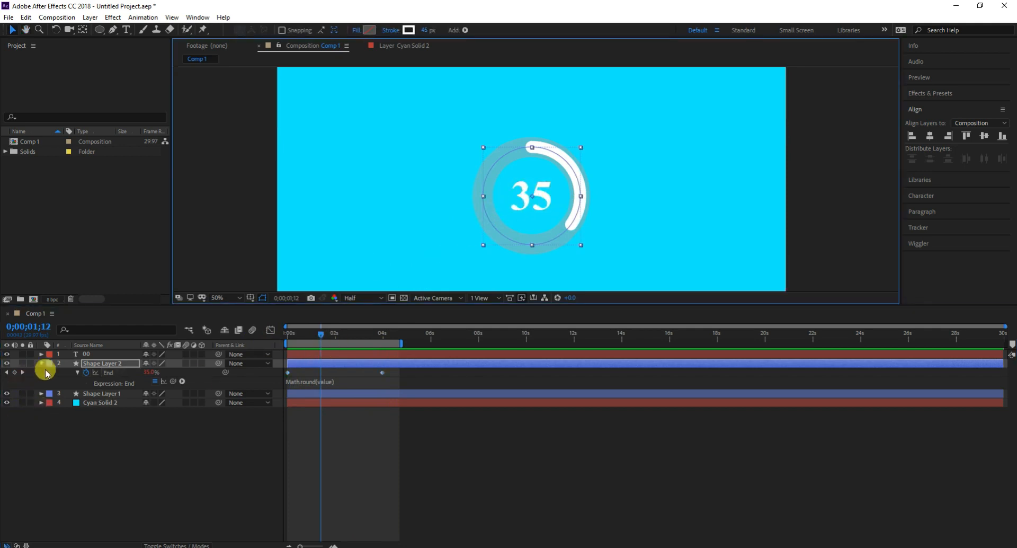
pyautogui.click(86, 355)
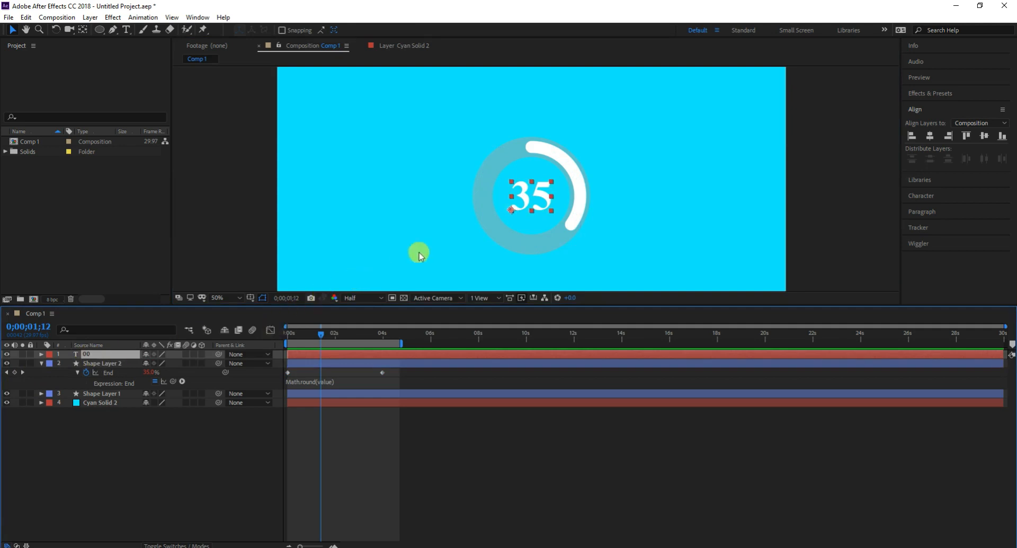
pyautogui.moveTo(552, 181); pyautogui.dragTo(538, 189)
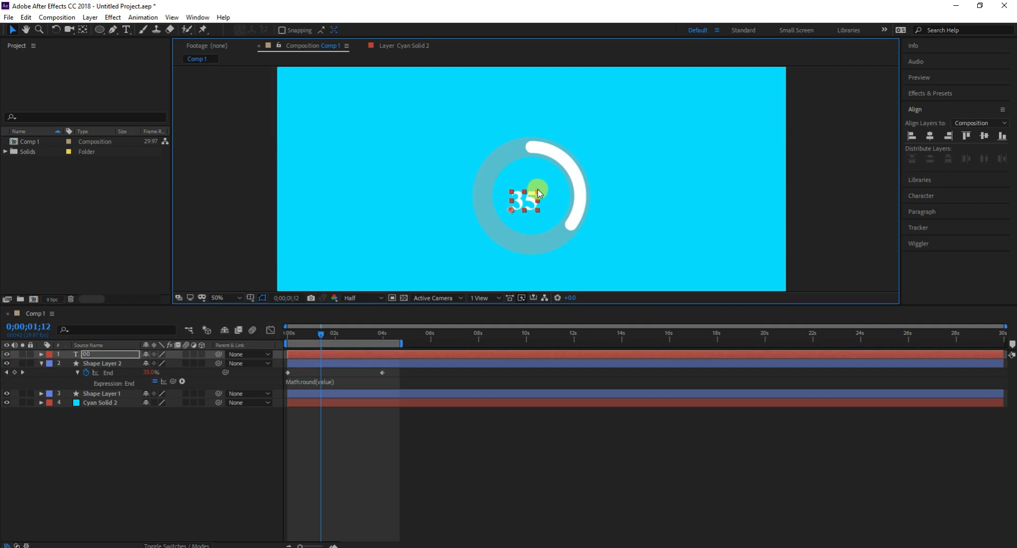
pyautogui.click(930, 135)
pyautogui.click(984, 135)
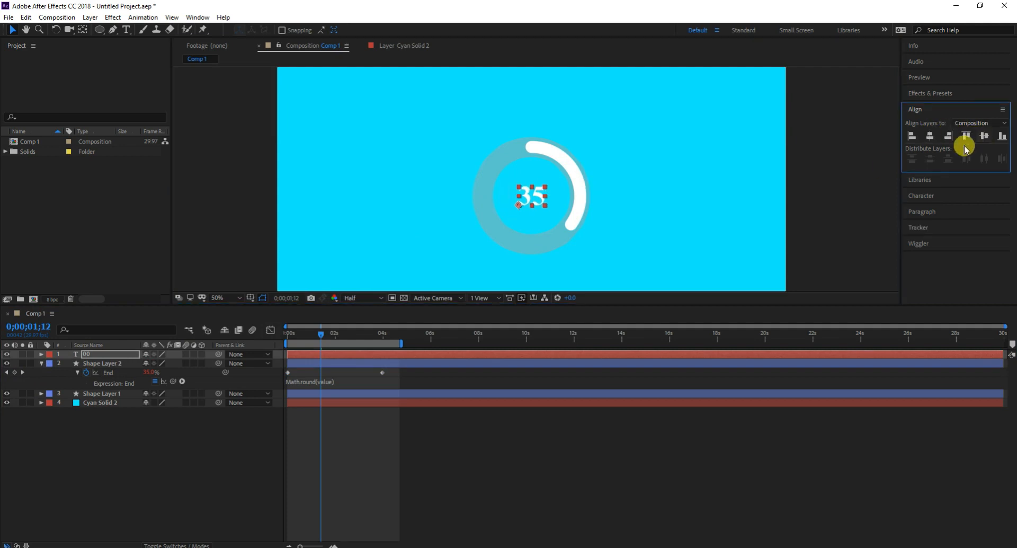
# Play the loading animation from the first frame to check the smaller counter inside the ring.
pyautogui.moveTo(322, 334); pyautogui.dragTo(247, 346)
pyautogui.press('space')
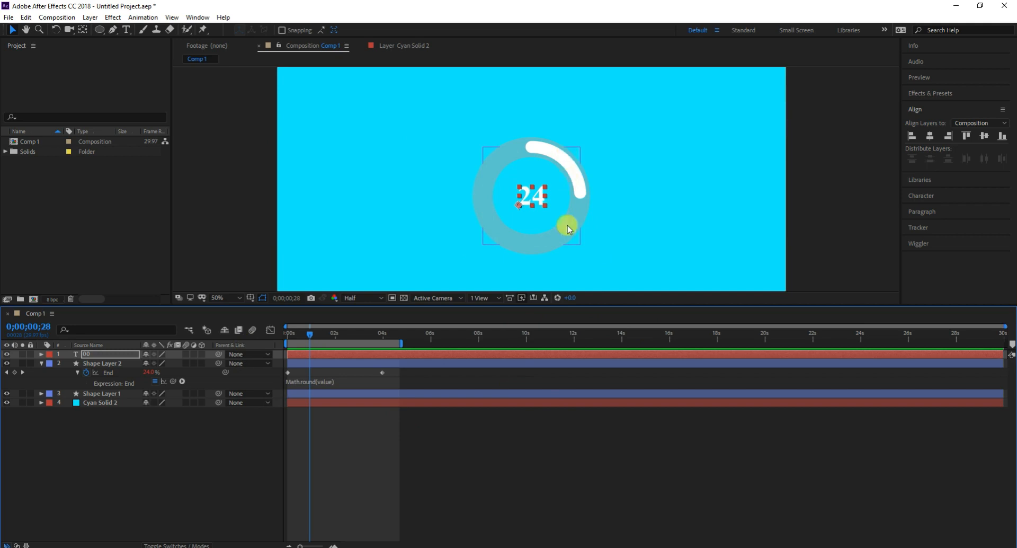
pyautogui.press('space')
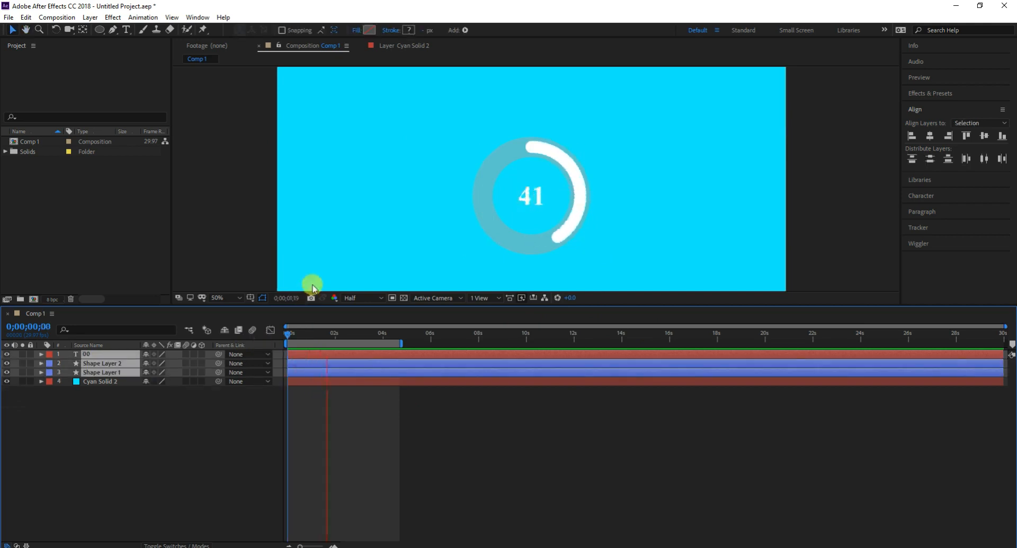
pyautogui.press('space')
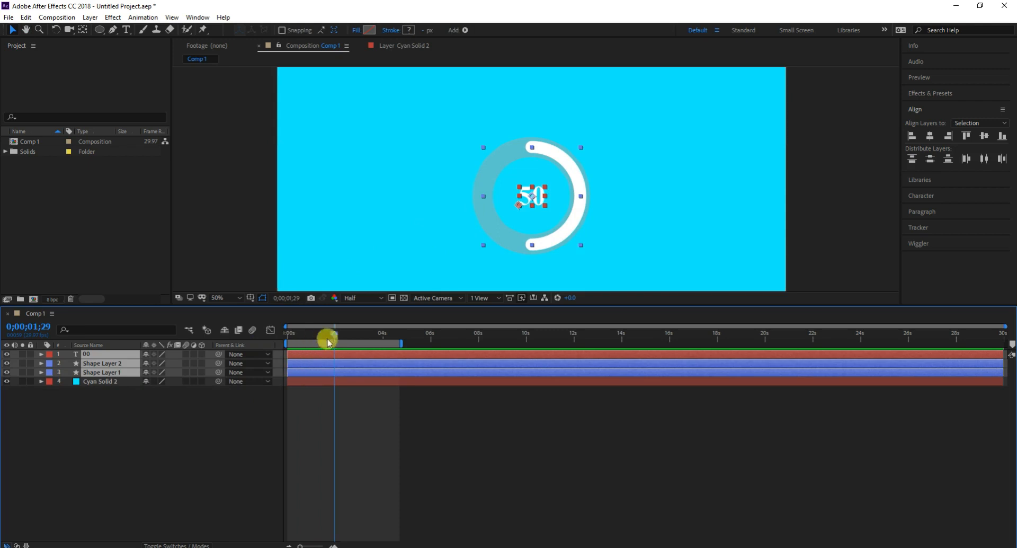
pyautogui.moveTo(335, 339); pyautogui.dragTo(266, 350)
pyautogui.press('space')
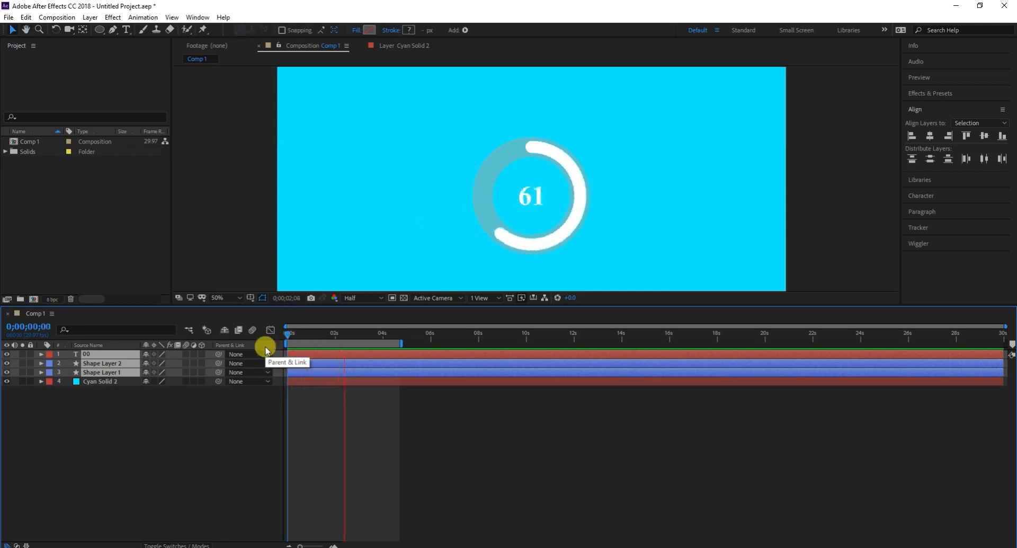
pyautogui.press('space')
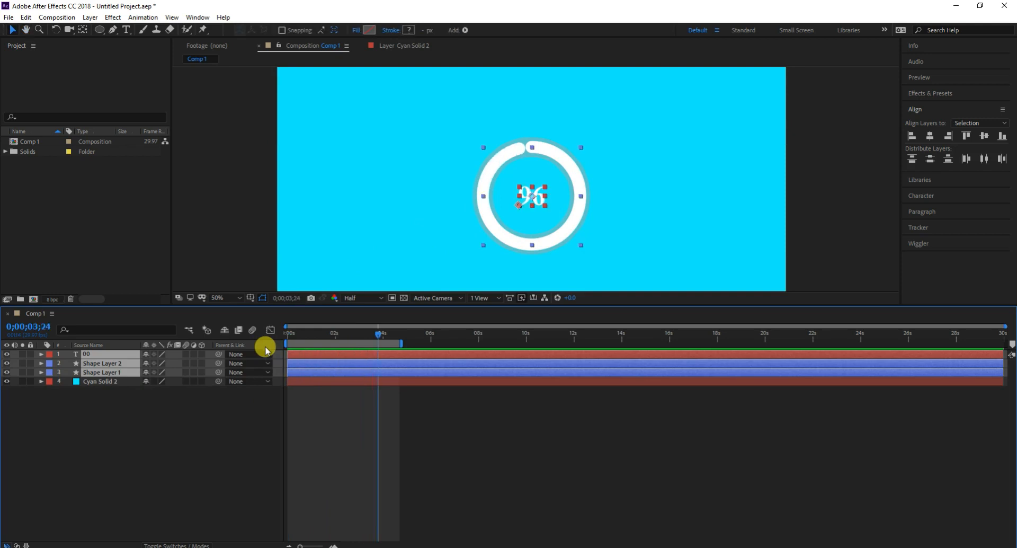